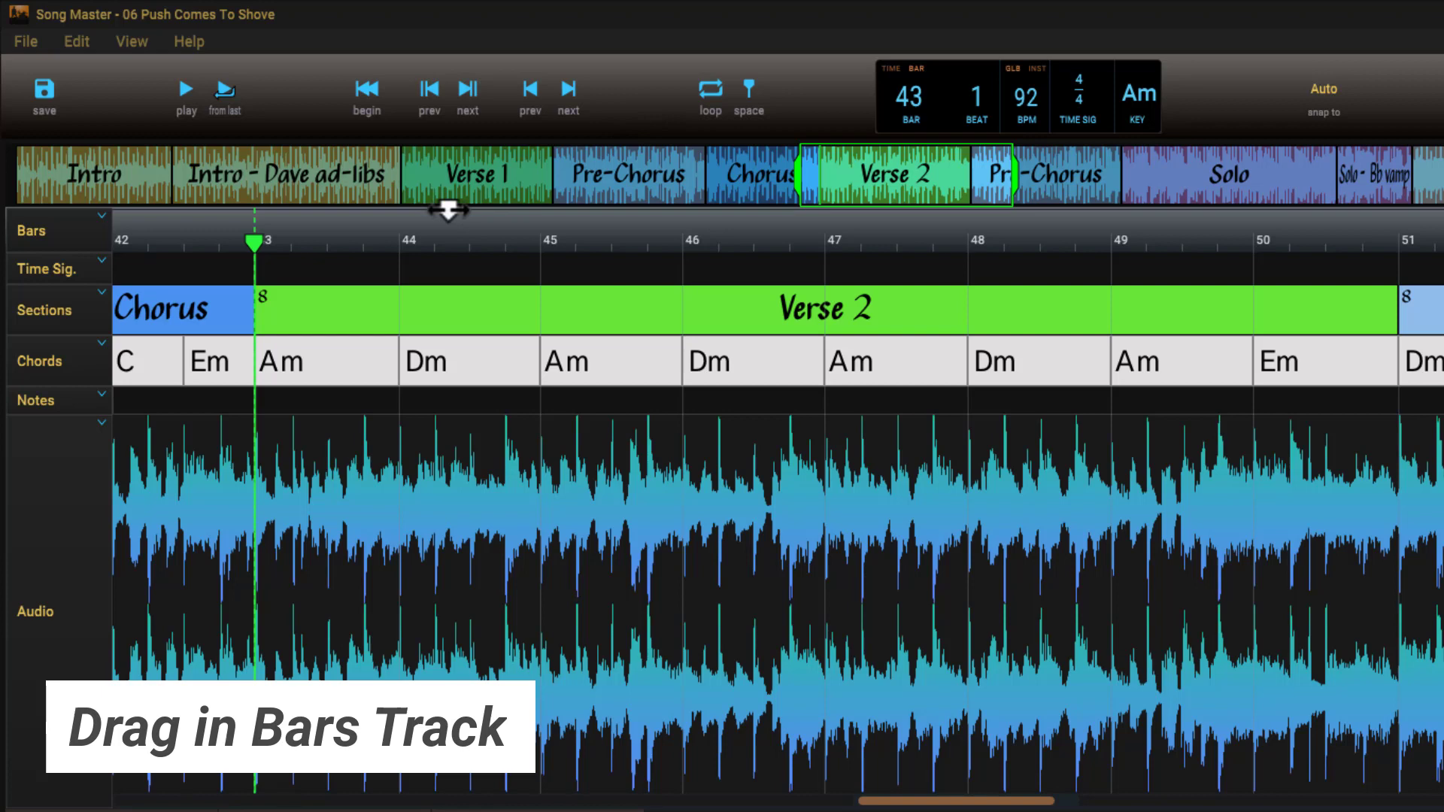
Try and clear a Bars-track loop, then set a waveform loop from bar 44 beat 4 to bar 47
drag(411, 223, 882, 226)
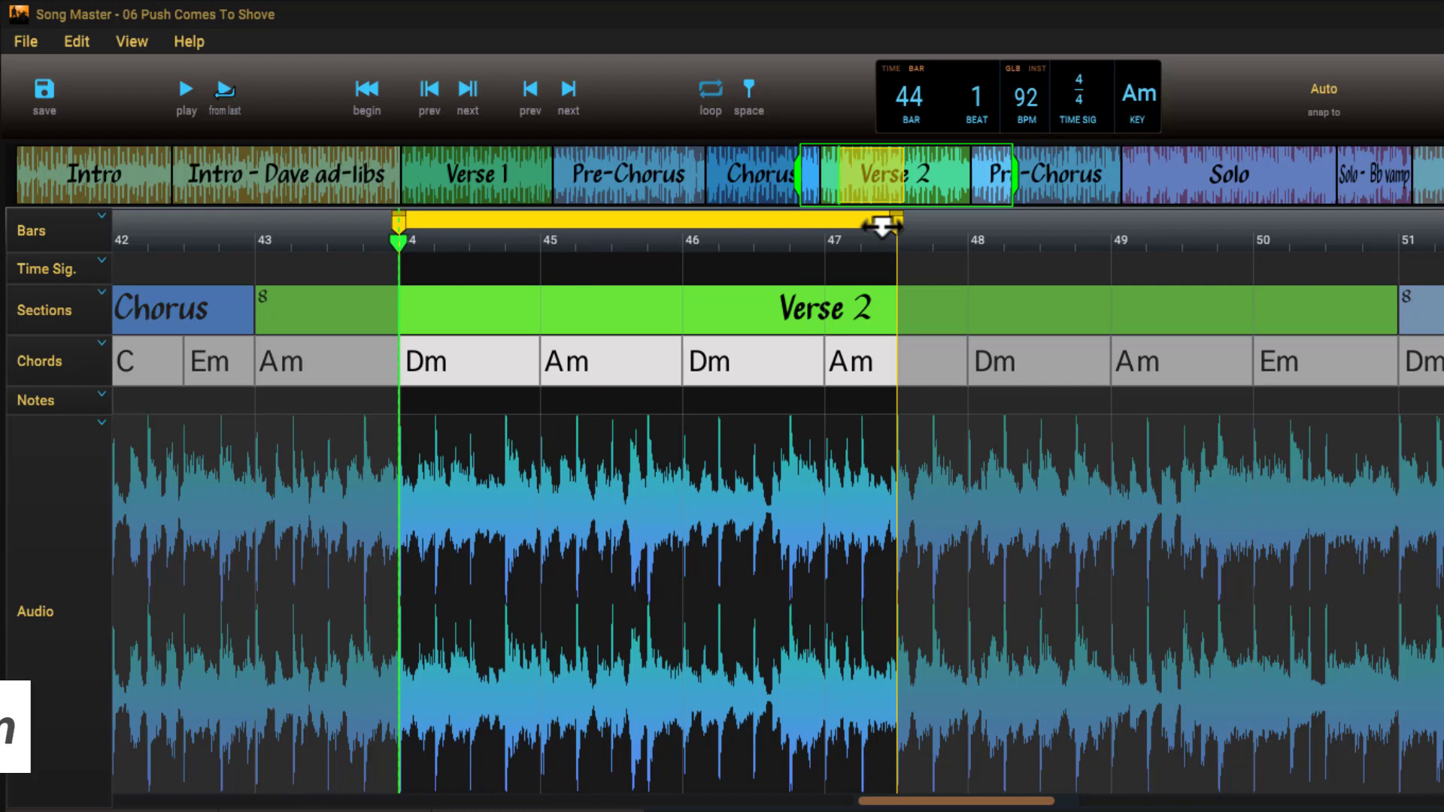
click(882, 224)
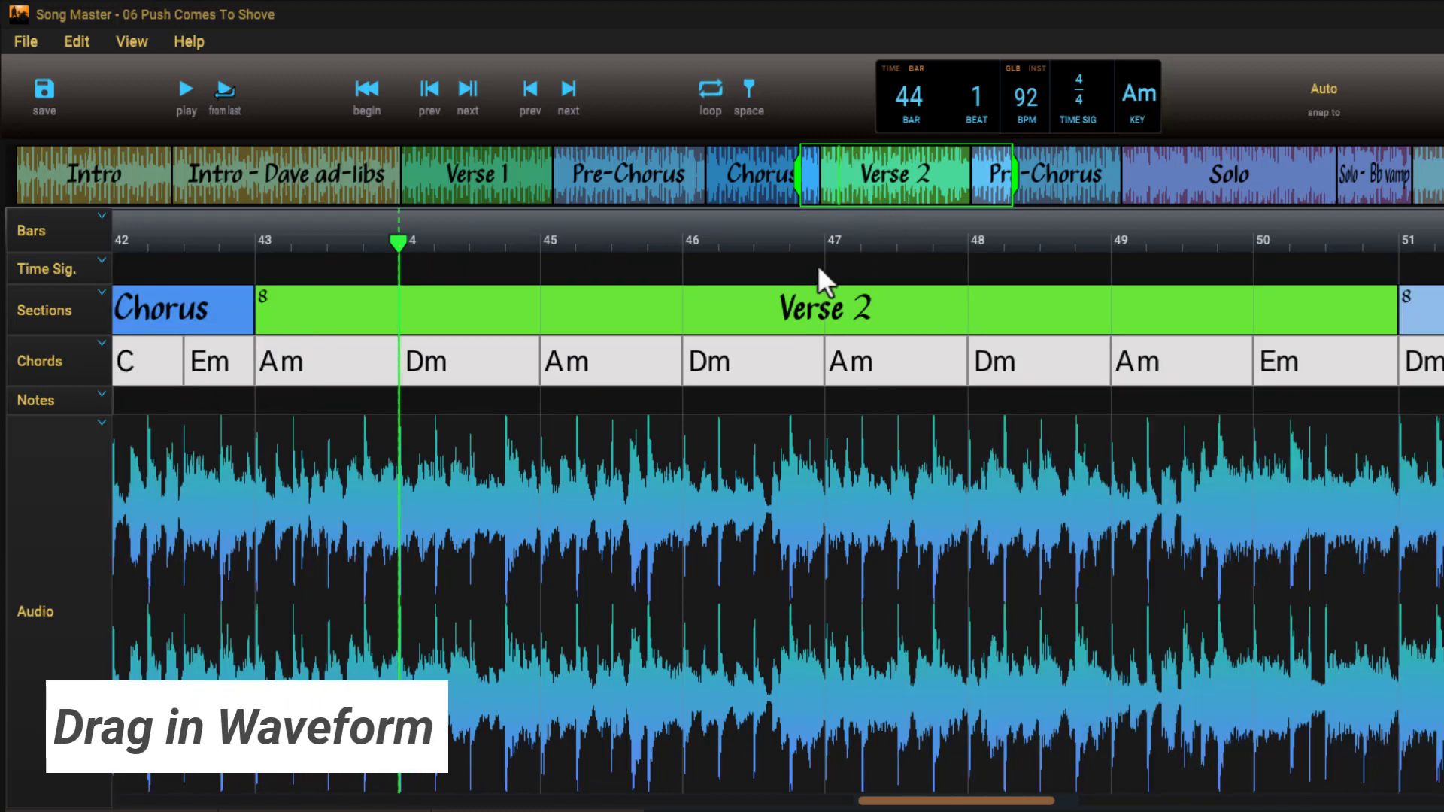
mouse_move(556, 606)
mouse_down()
mouse_move(529, 713)
mouse_move(606, 729)
mouse_move(879, 717)
mouse_up()
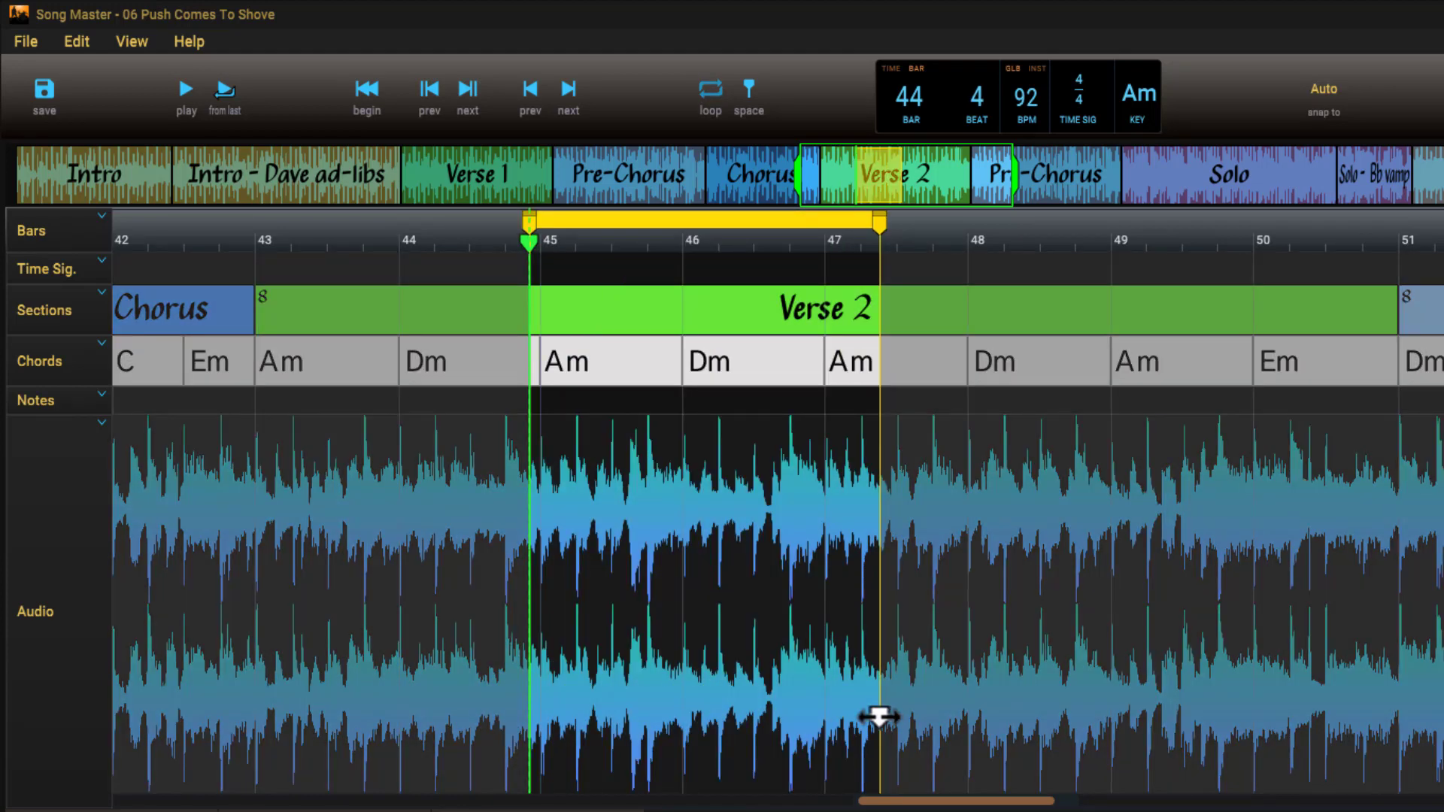
Clear the loop, then toggle a Verse 2 section loop (W) and a bar 43 loop (X) on and off
key(Escape)
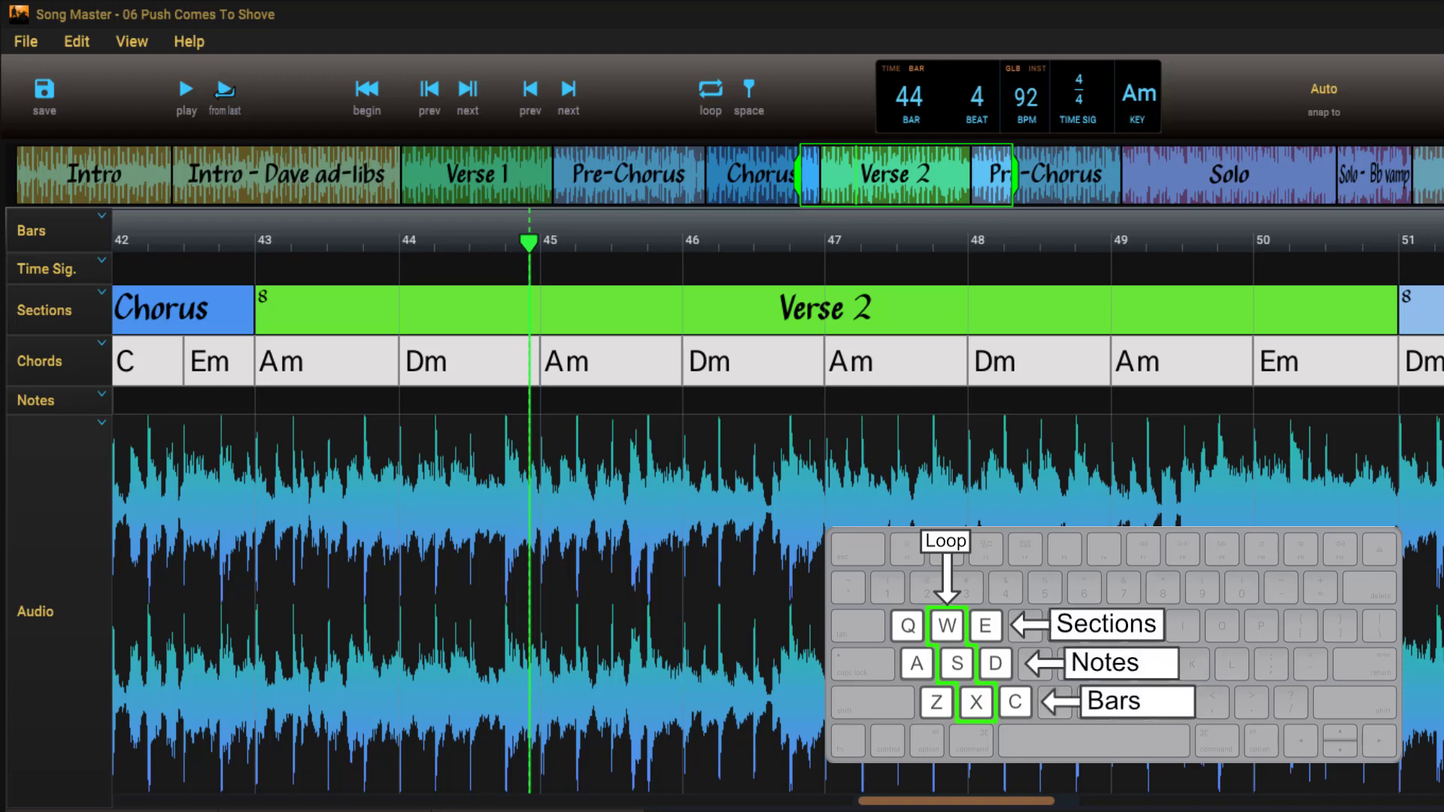
key(w)
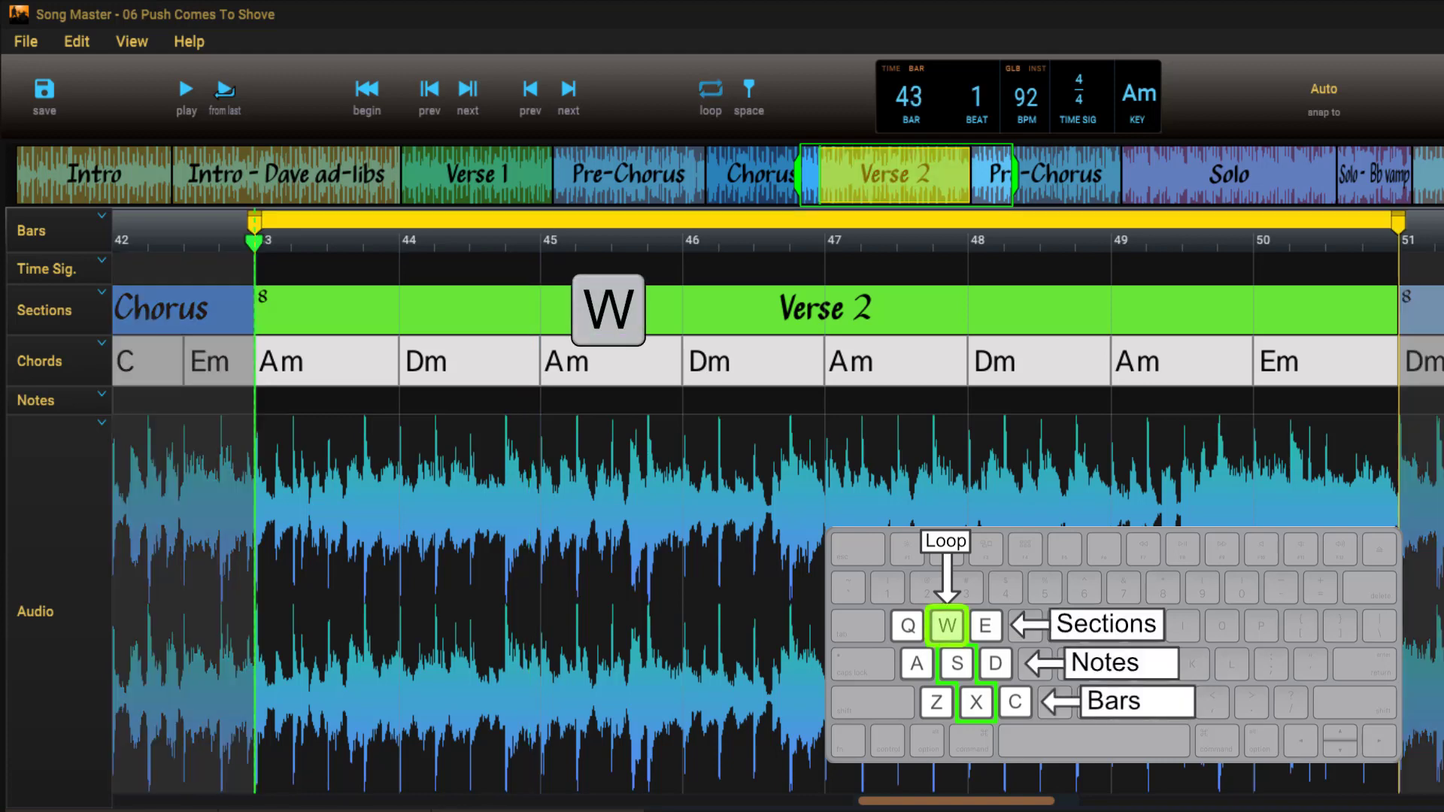
key(w)
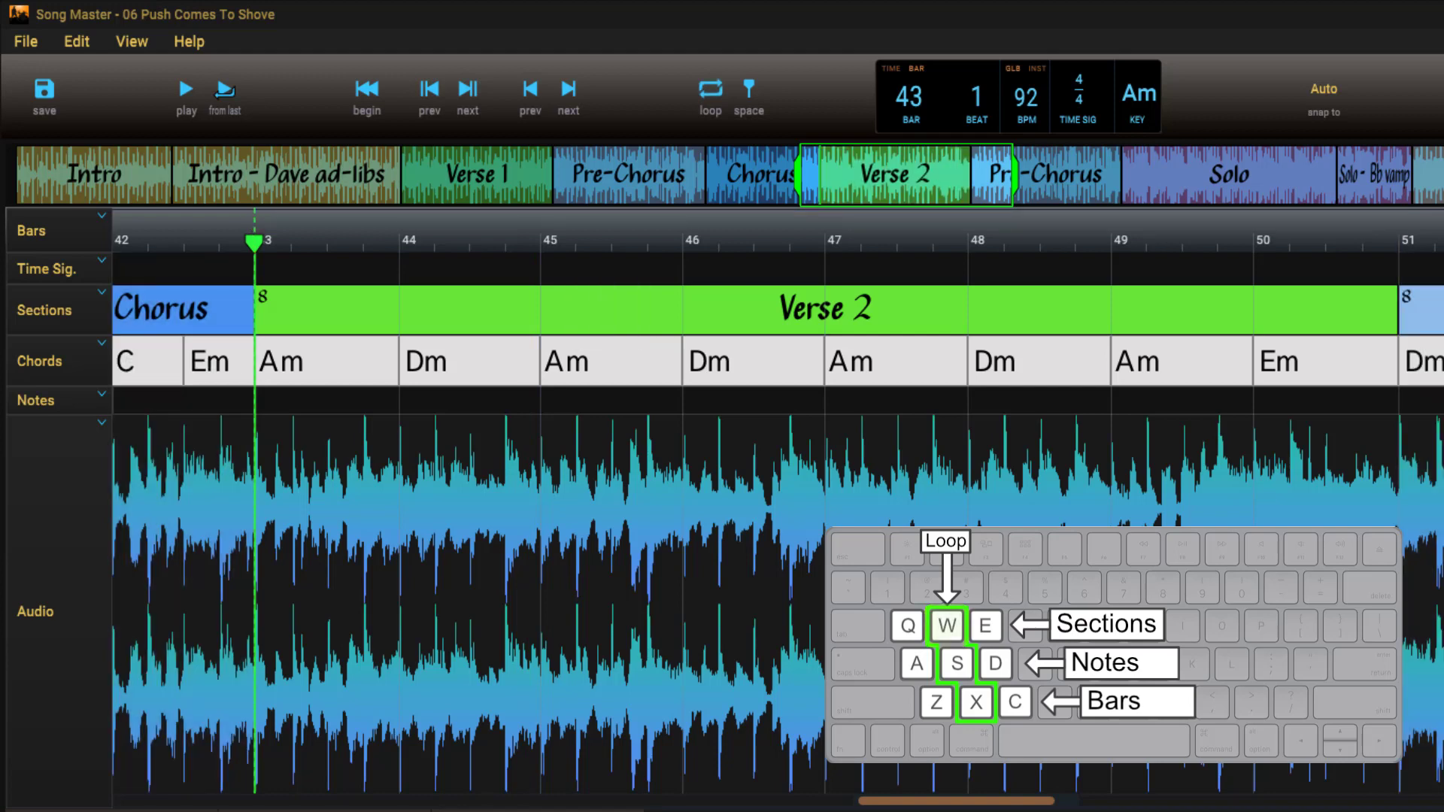
key(x)
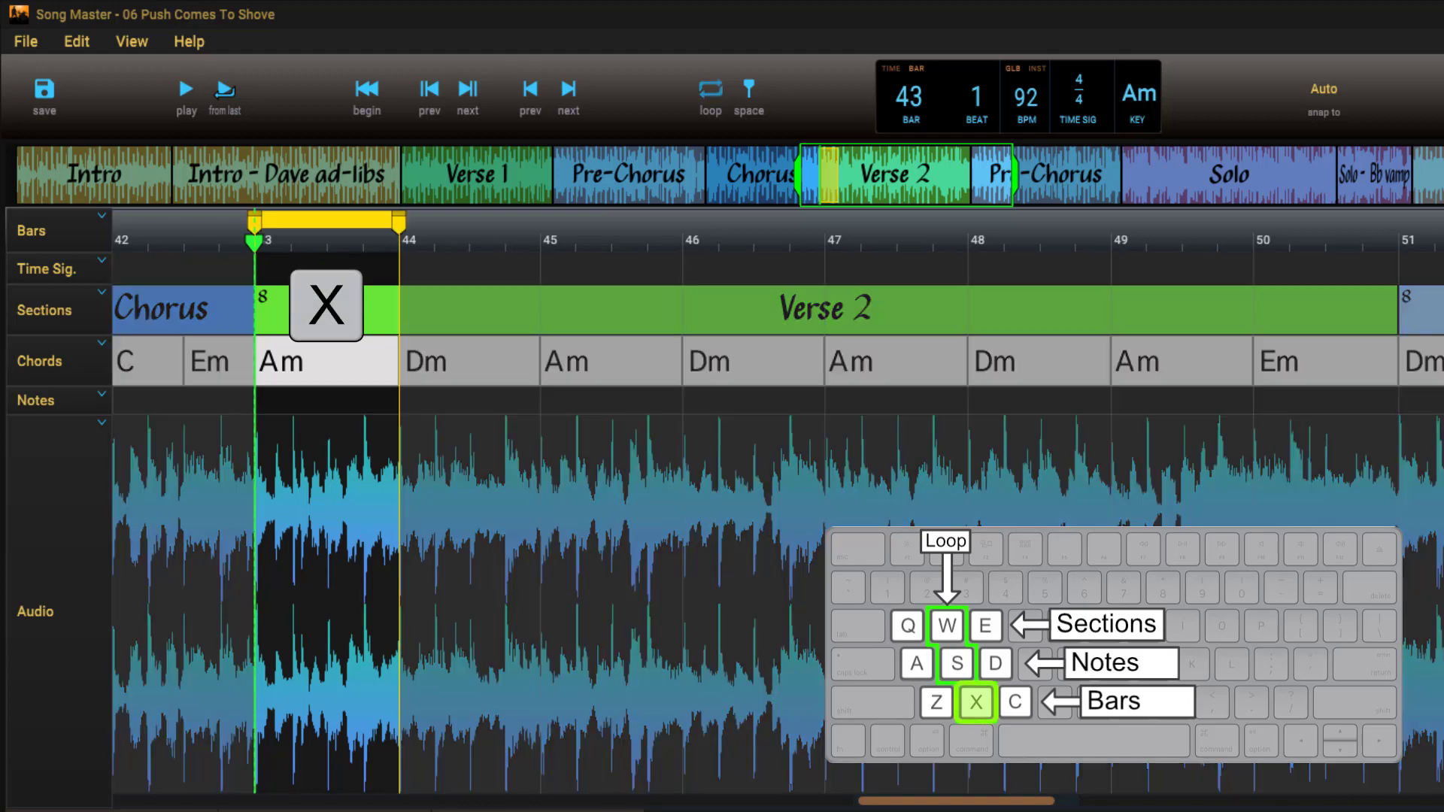
key(x)
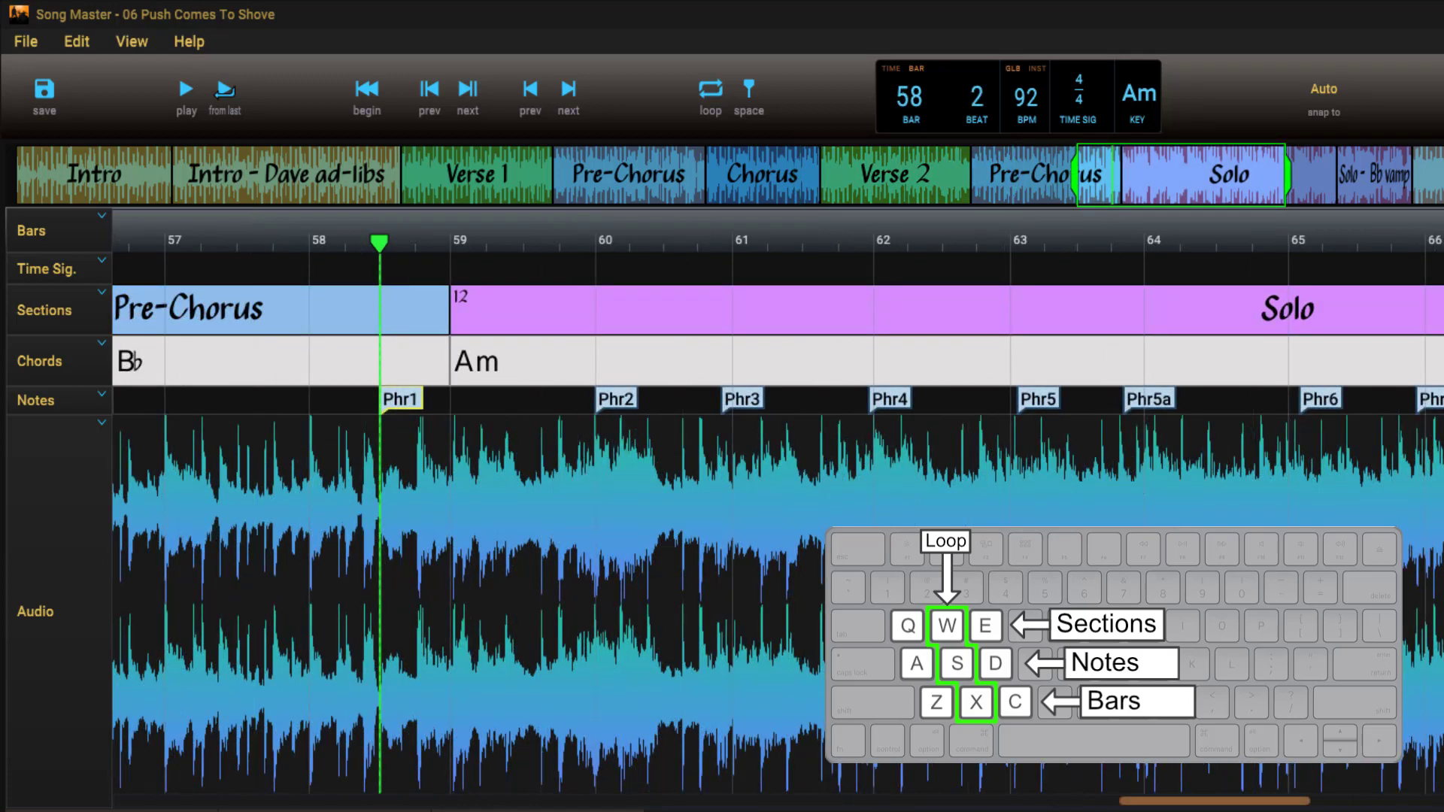
Loop and clear Phr1, step through phrase markers to Phr5 and back, then loop and clear Phr3
key(s)
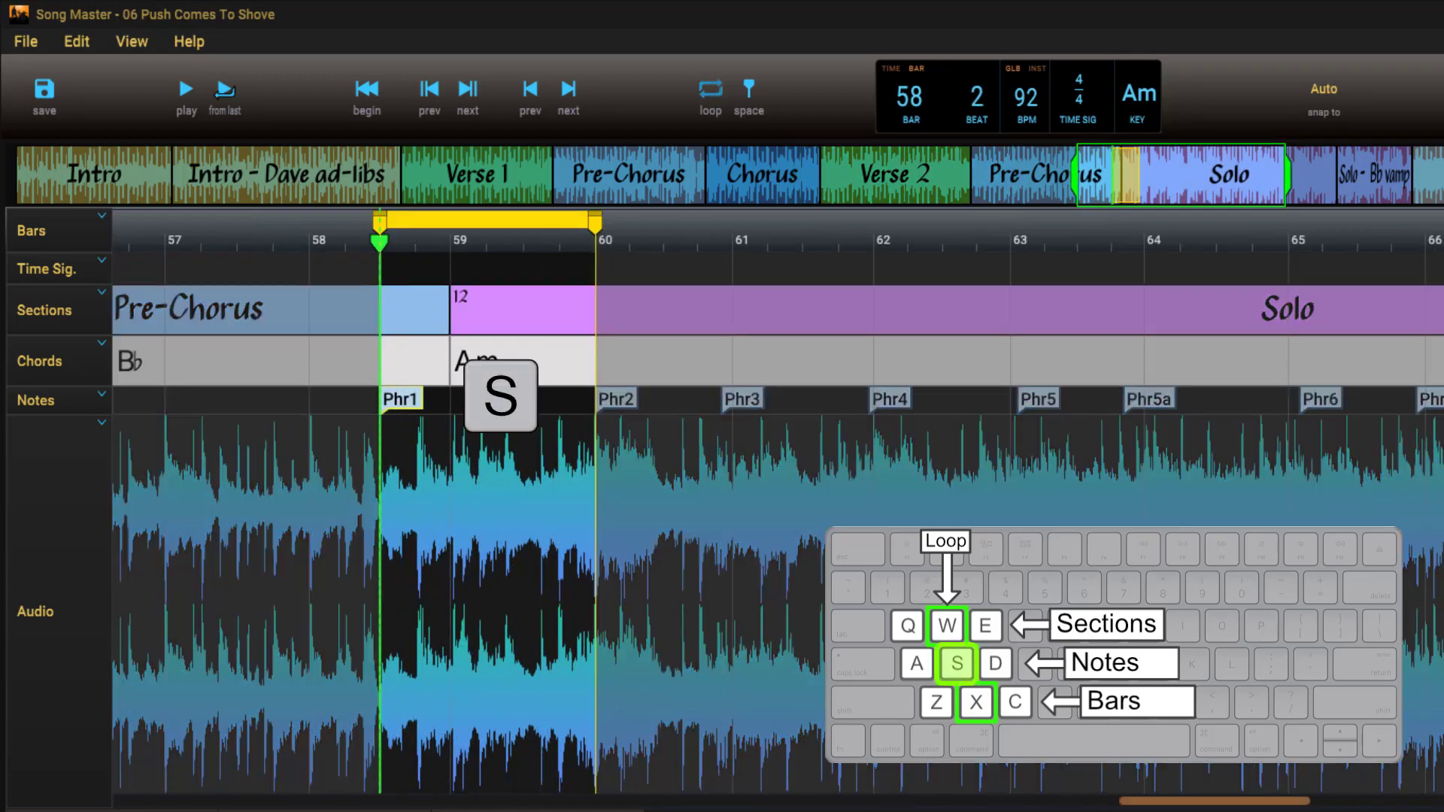
key(s)
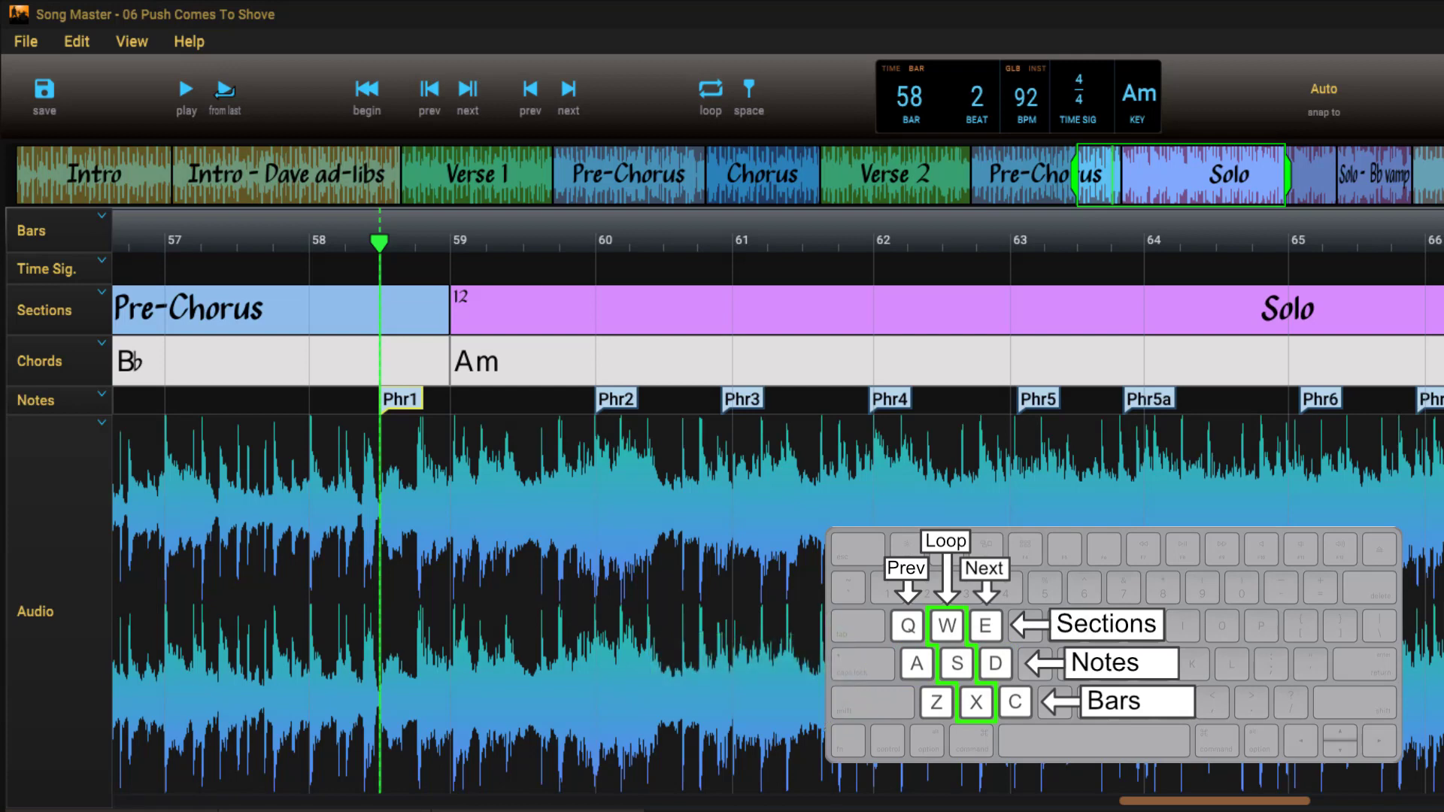
key(d)
key(d)
key(d)
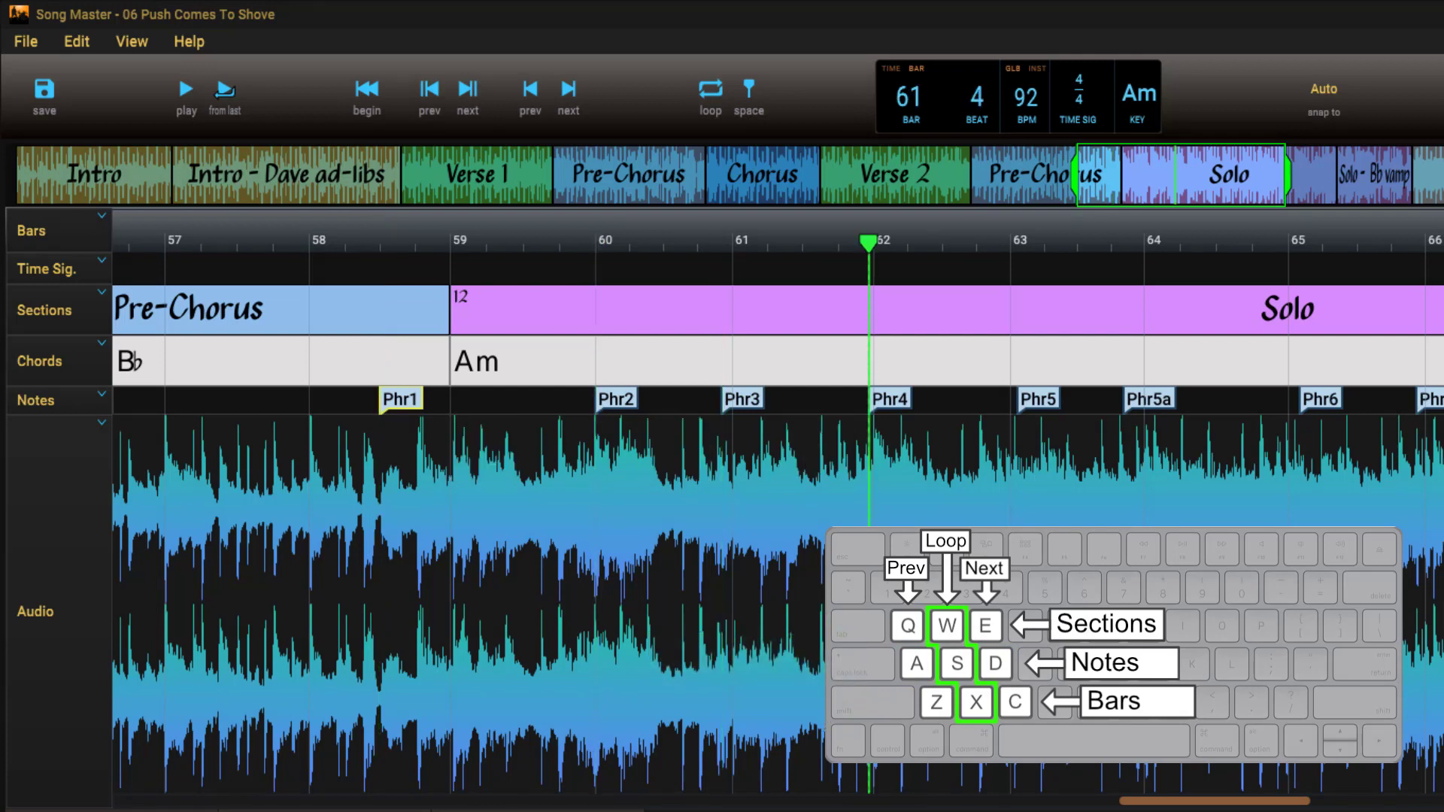
key(d)
key(a)
key(a)
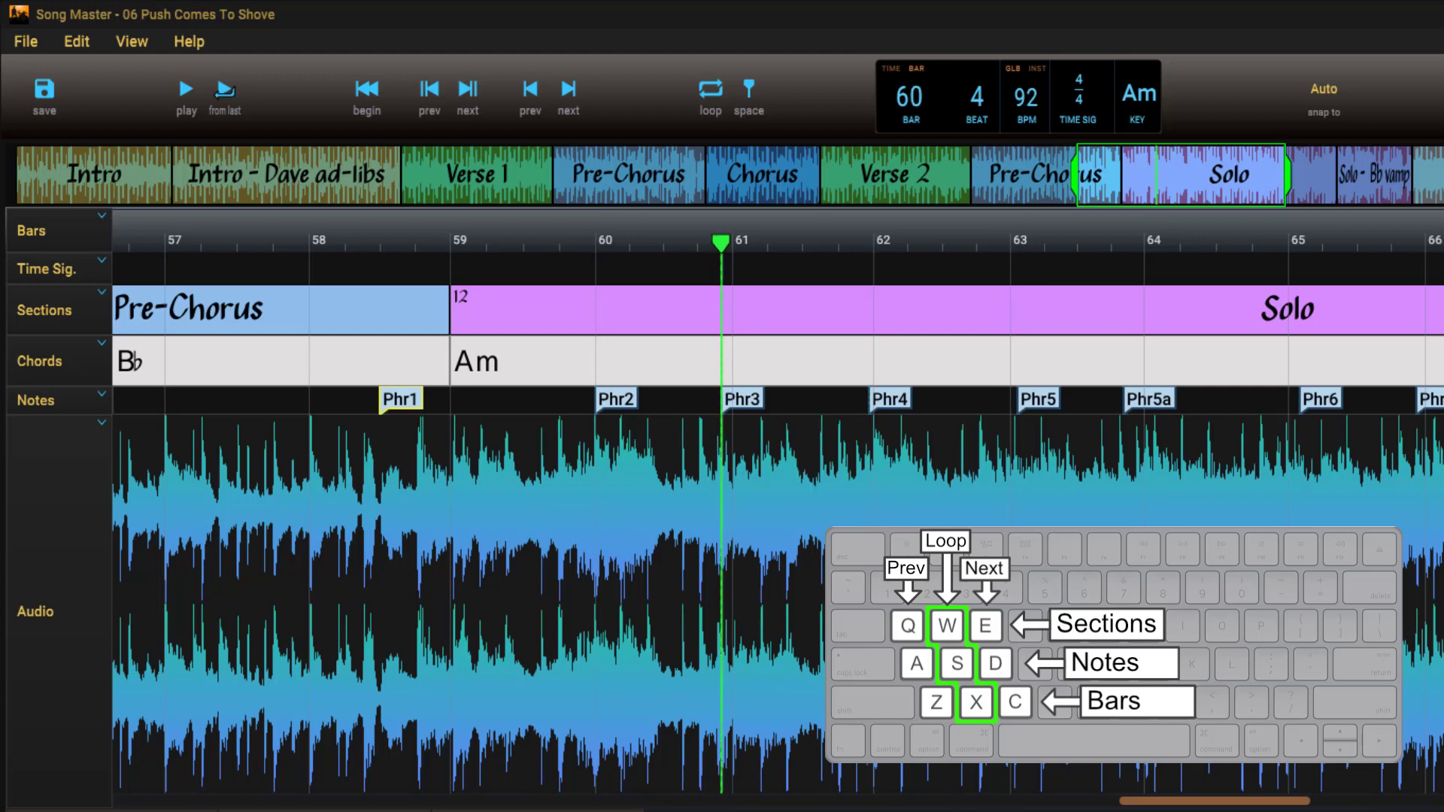
key(s)
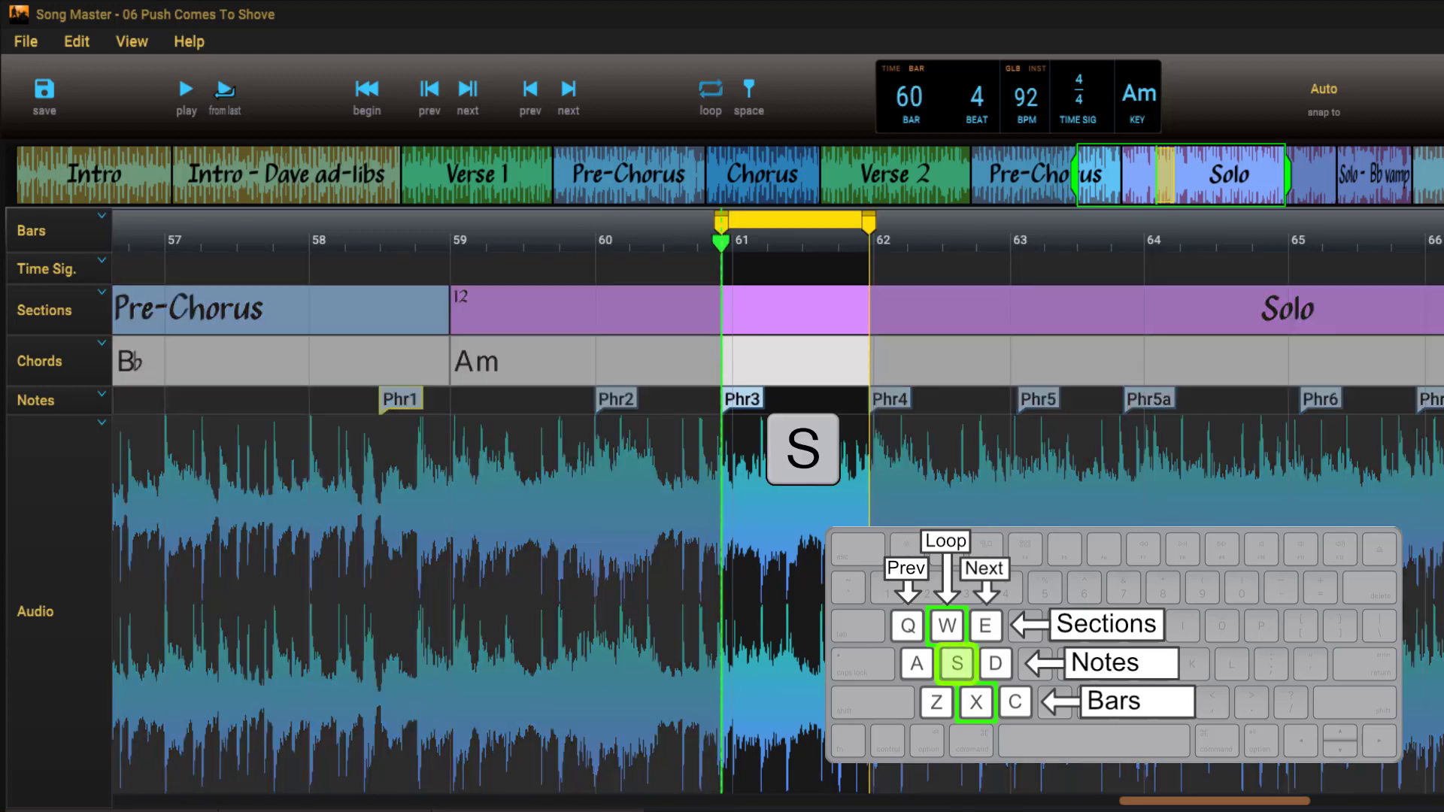
key(s)
Play from Phr1, loop Phr3 during playback, clear it, then loop Phr4 with L
key(a)
key(a)
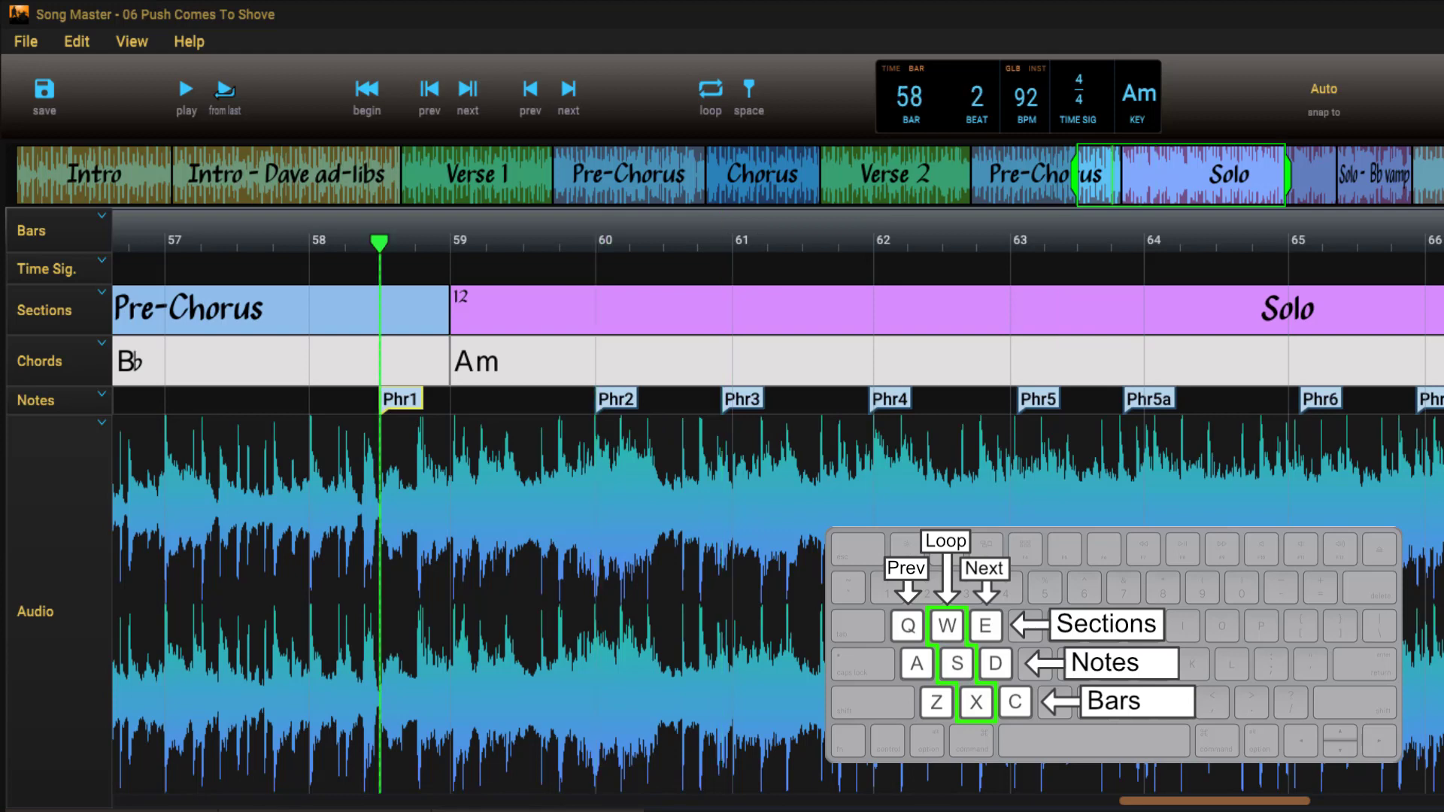
key(space)
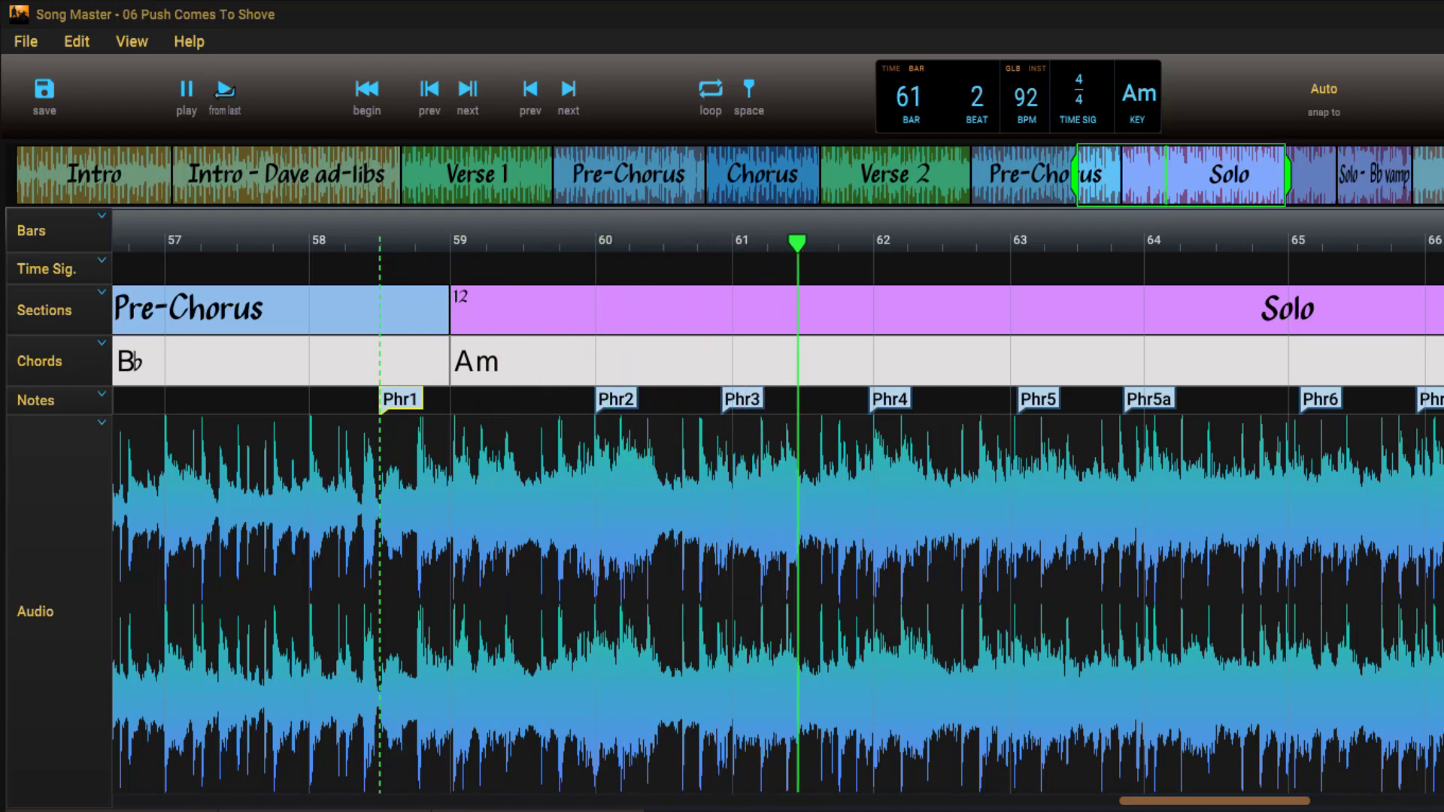
key(l)
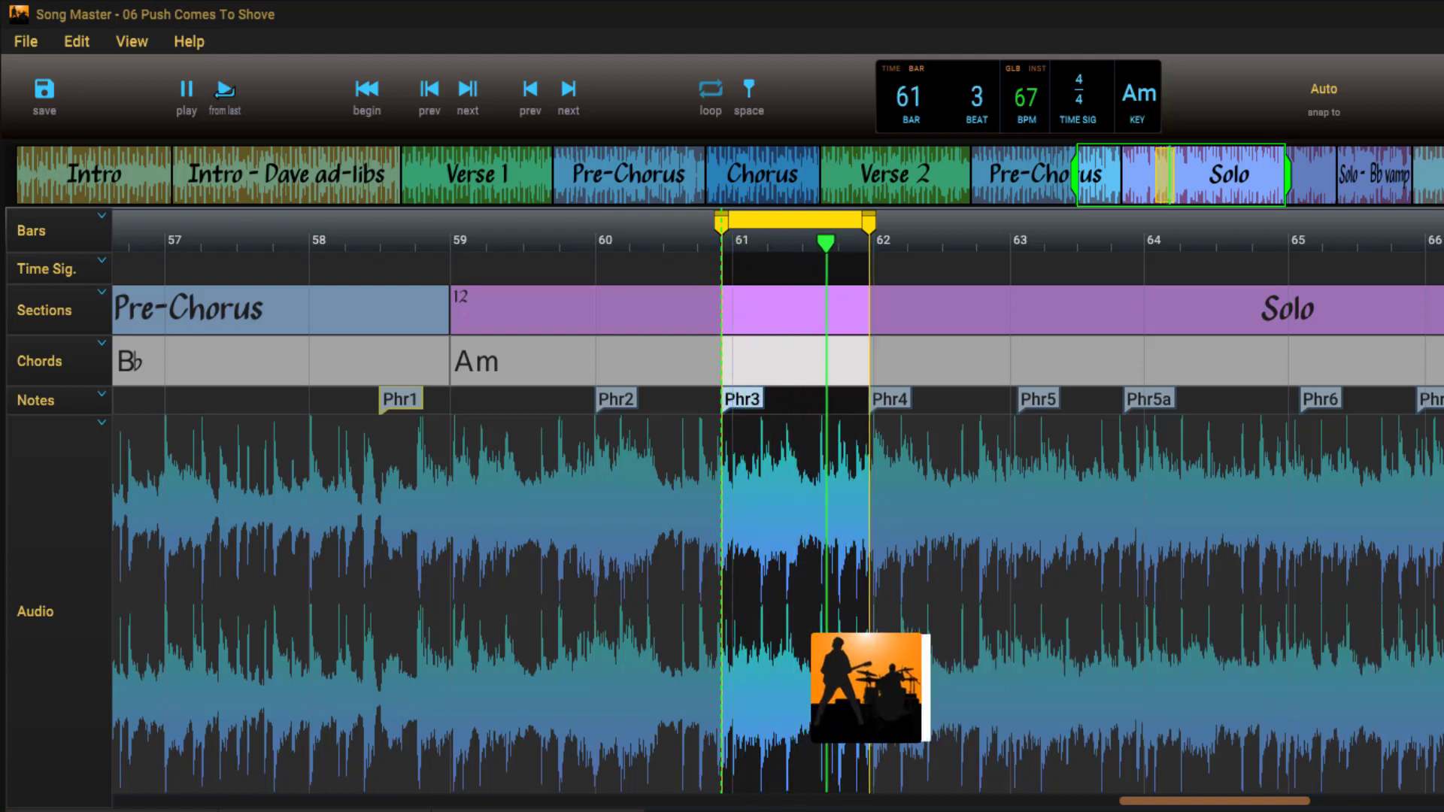
key(Escape)
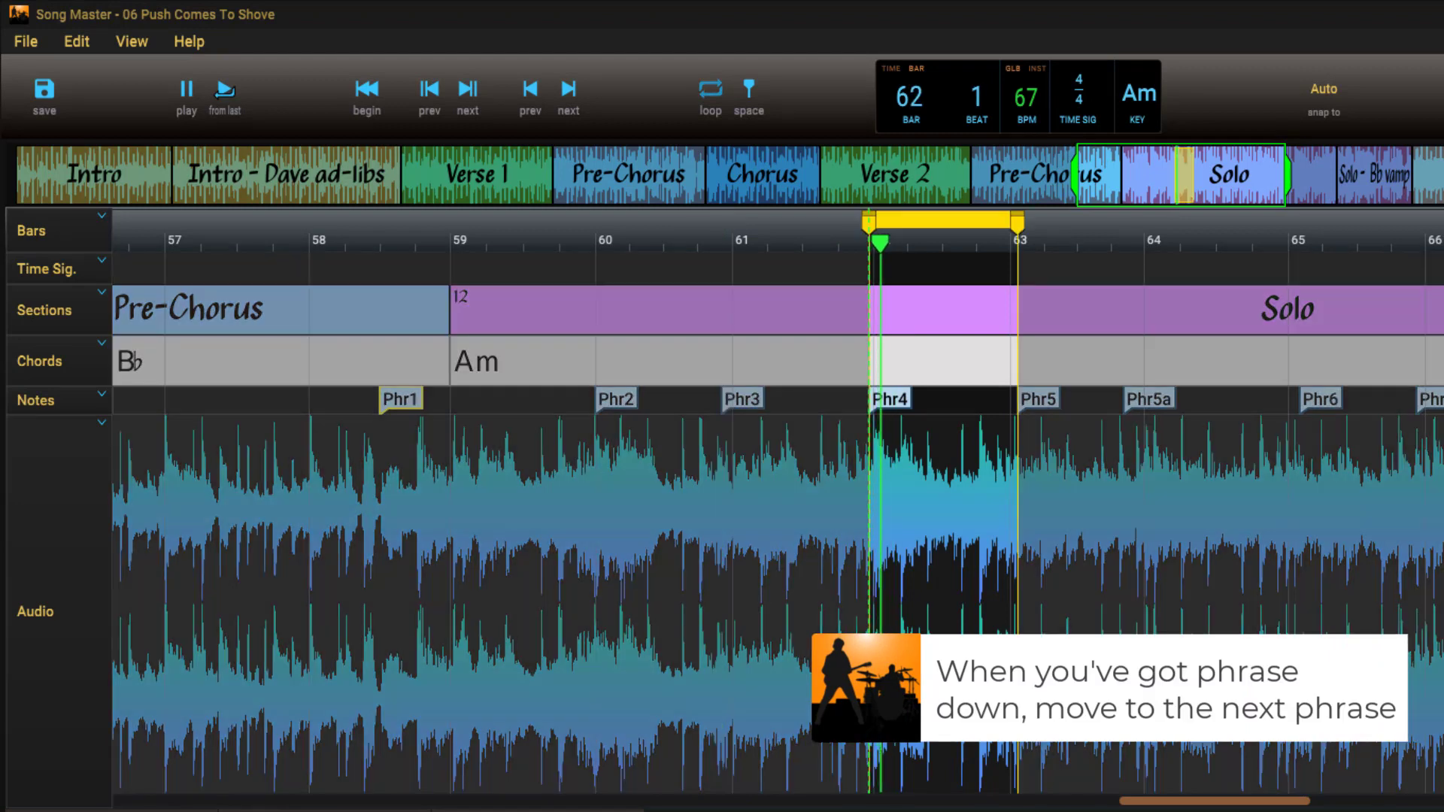
key(l)
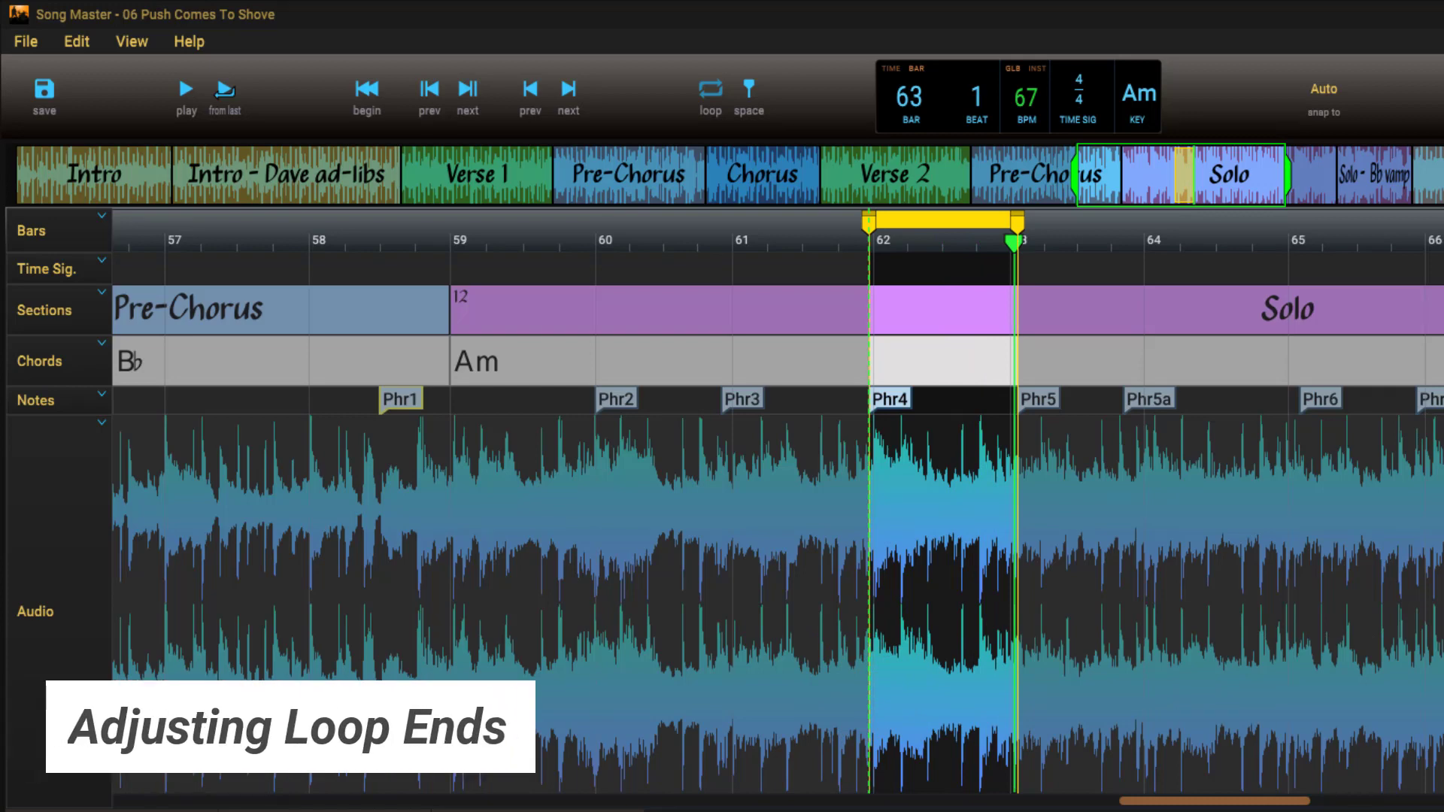
Extend the loop start back so the loop runs from bar 60 to bar 63
key(Home)
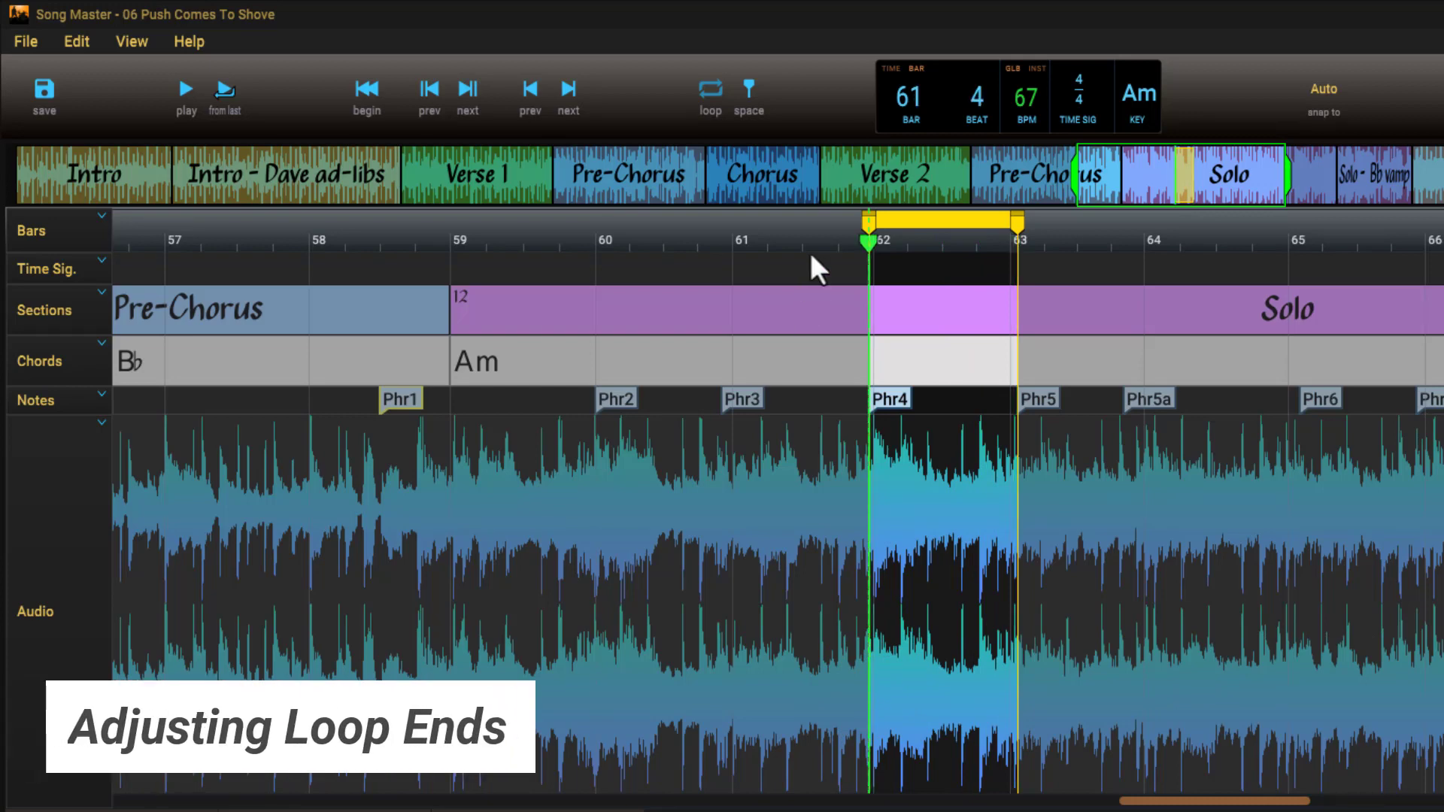
drag(860, 222, 598, 229)
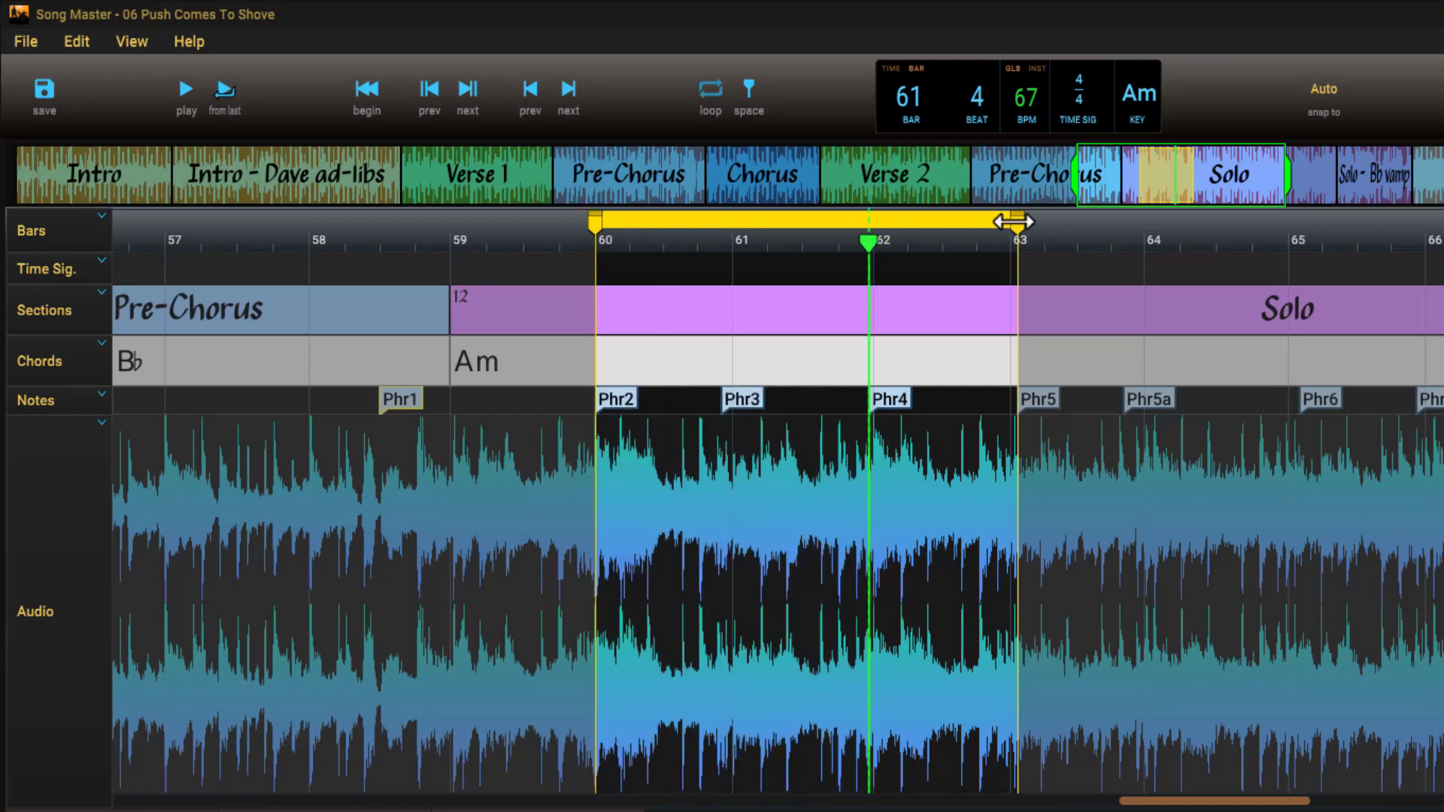
mouse_move(1016, 225)
mouse_down()
mouse_move(925, 230)
mouse_move(1017, 226)
mouse_up()
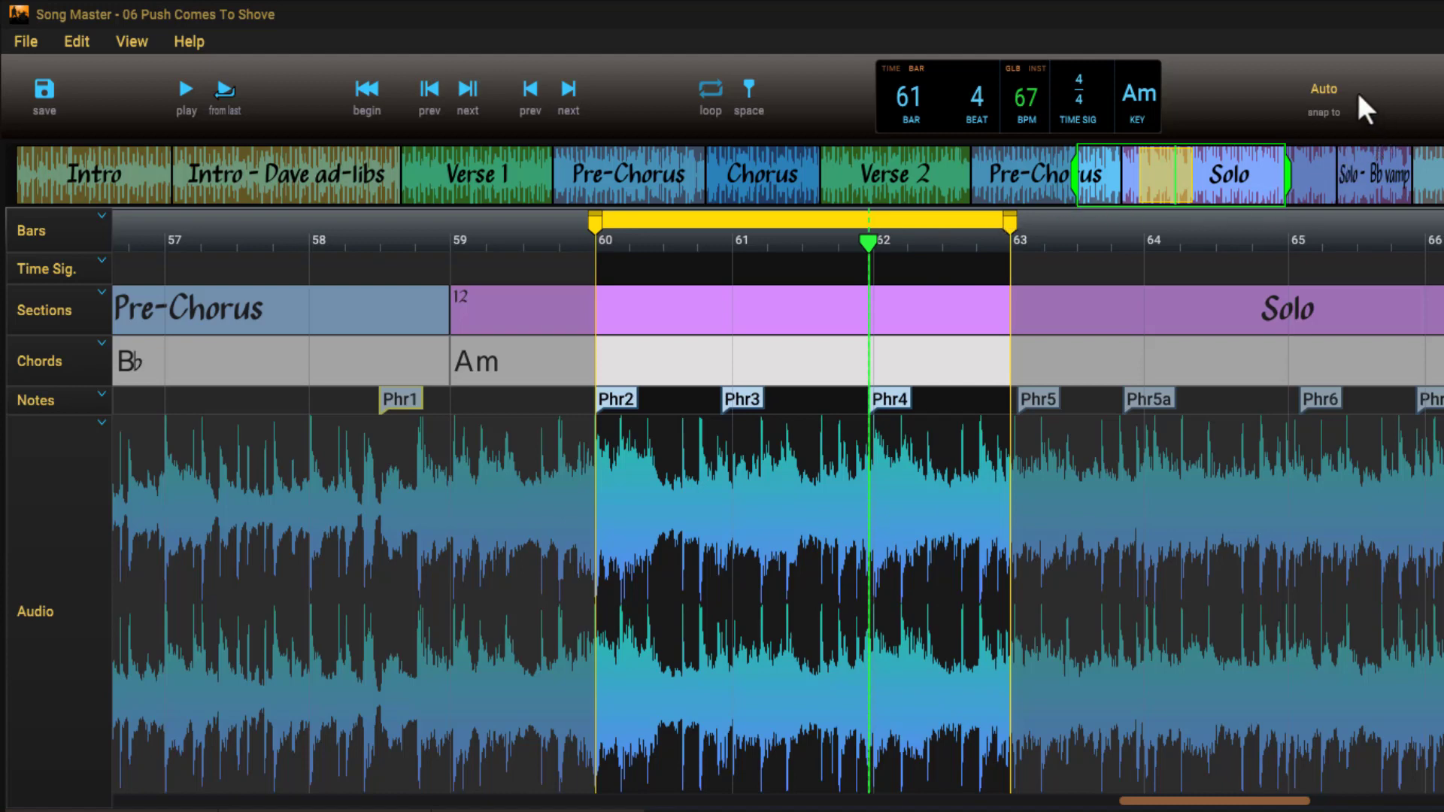
Set snapping to Beat and Shift-drag the loop end to about bar 63.5, past Phr5
click(1333, 88)
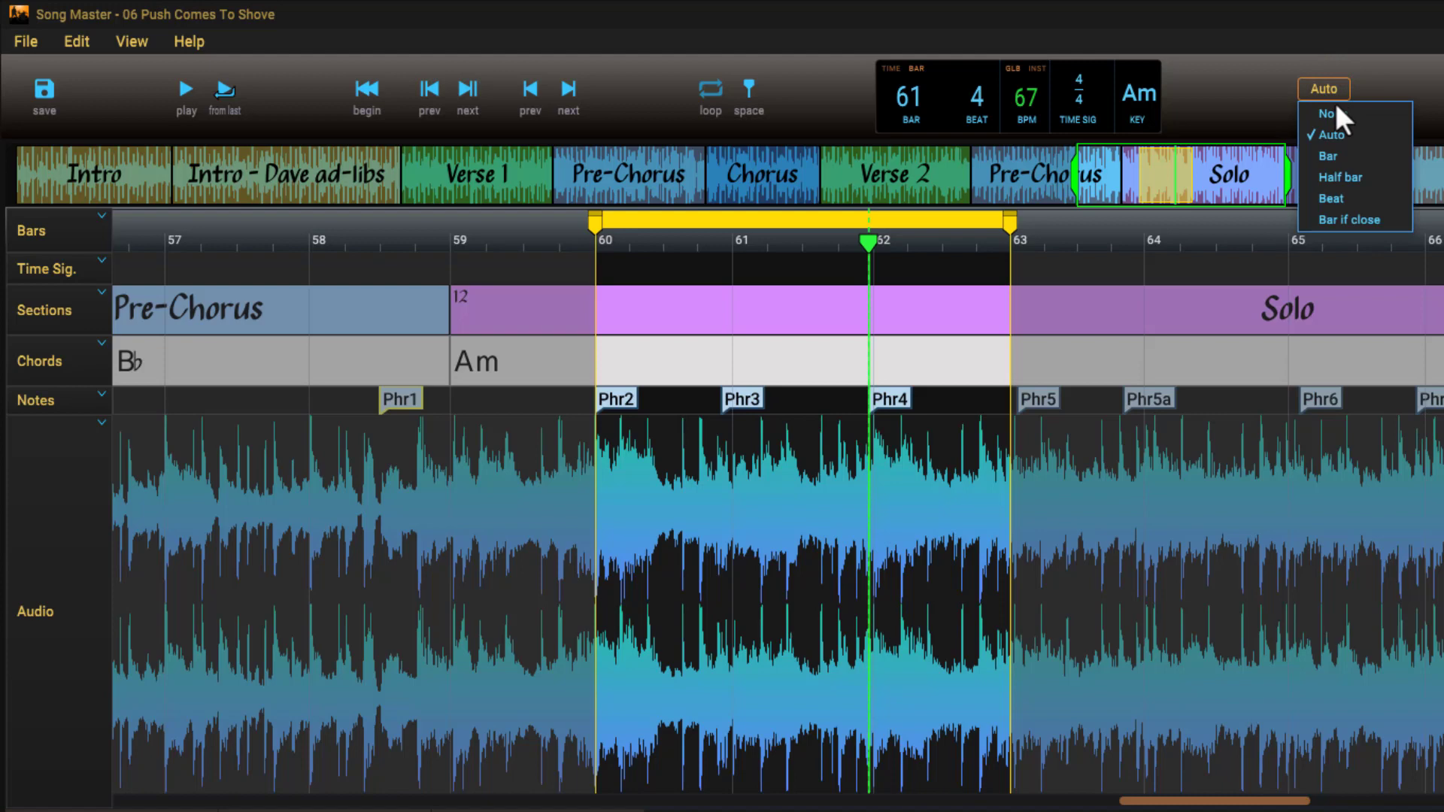
click(1347, 199)
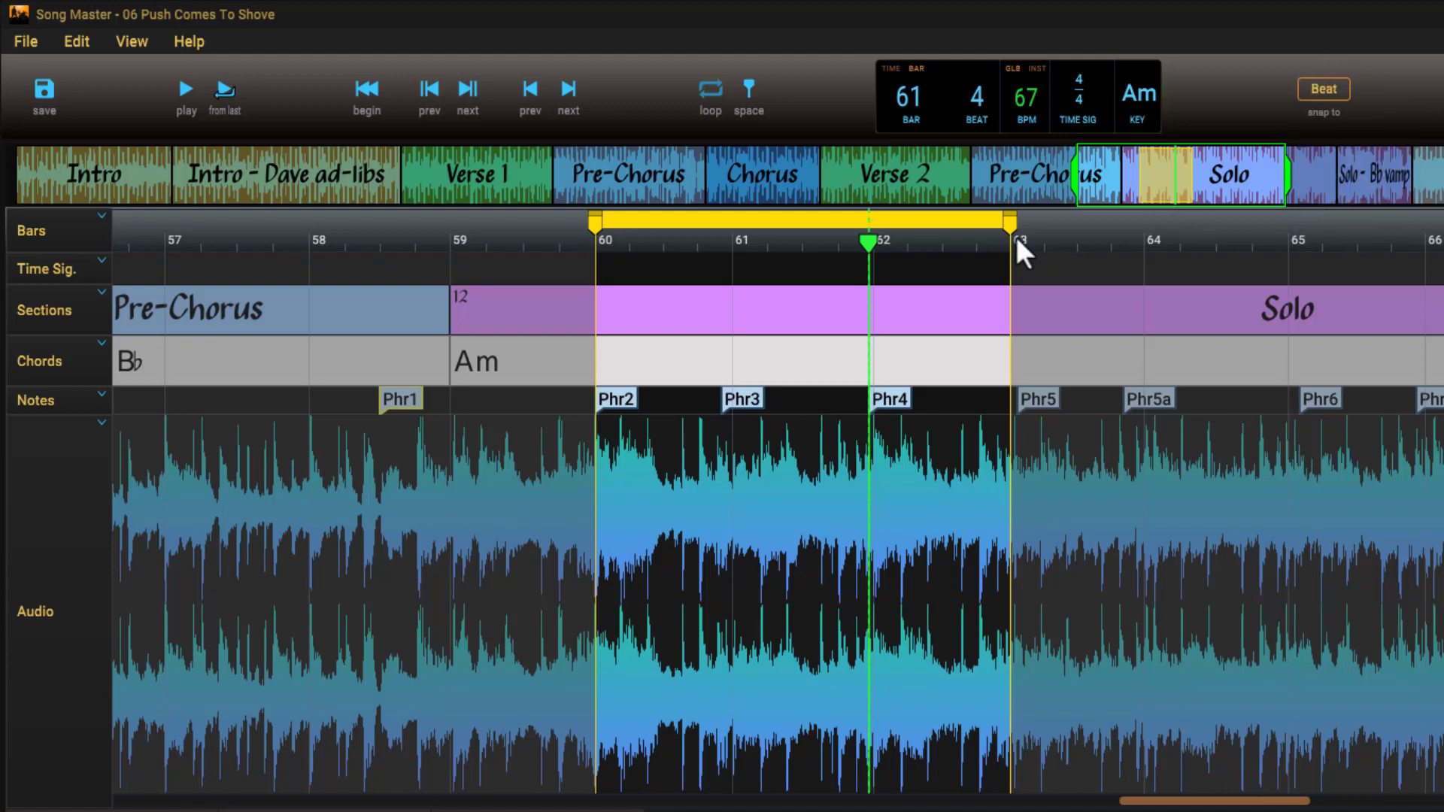
drag(1009, 224, 1075, 228)
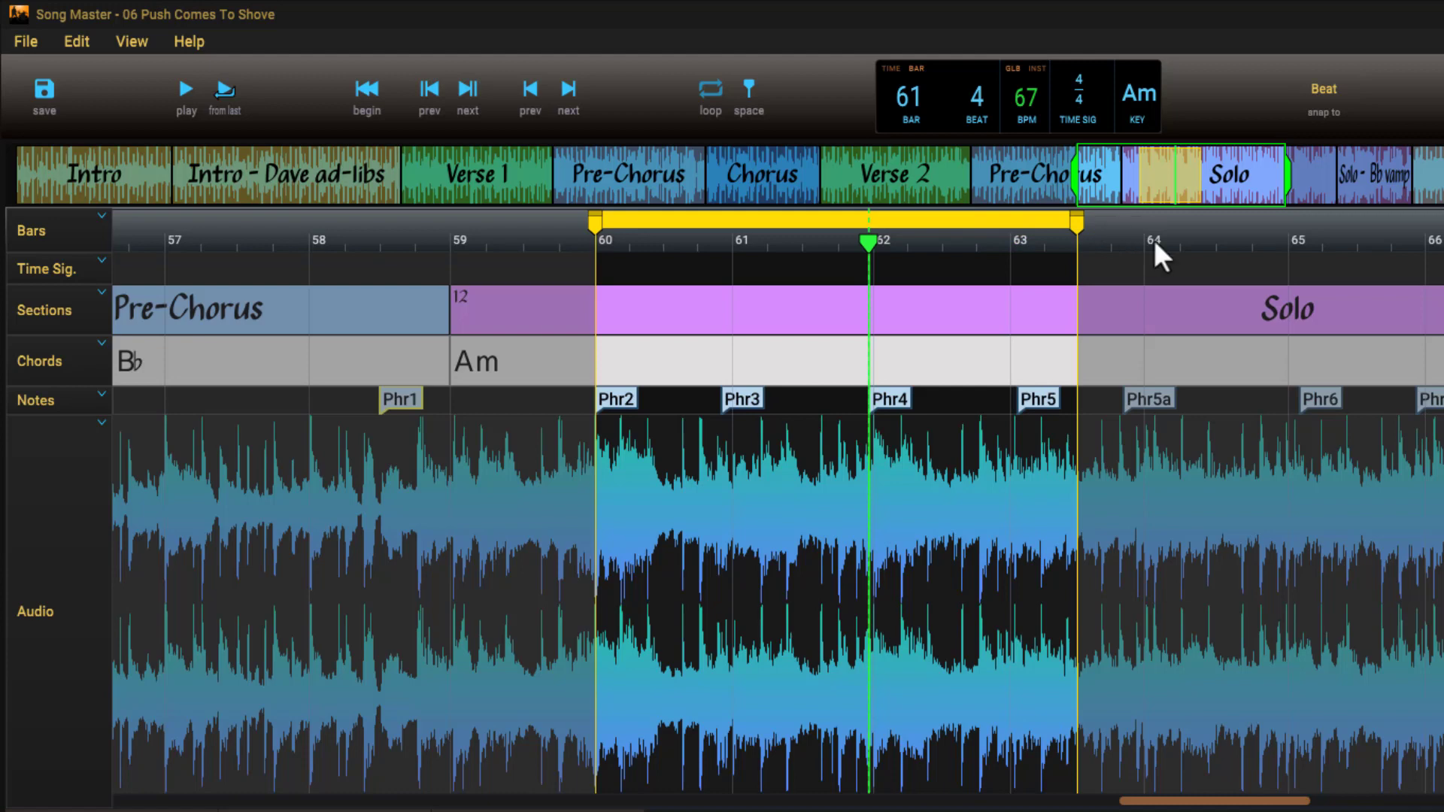
key(shift)
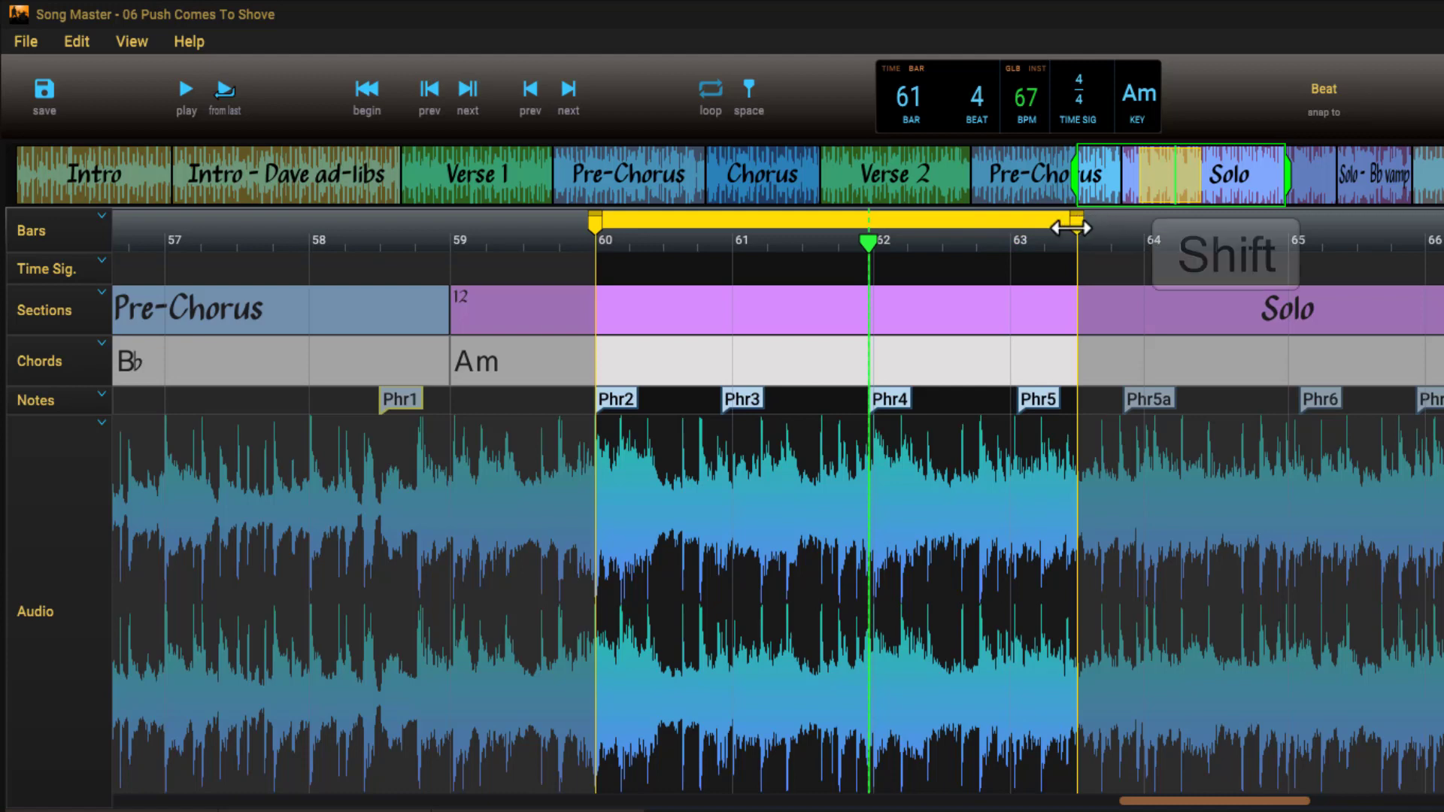
mouse_move(1072, 228)
mouse_down()
mouse_move(1020, 231)
mouse_move(1091, 230)
mouse_up()
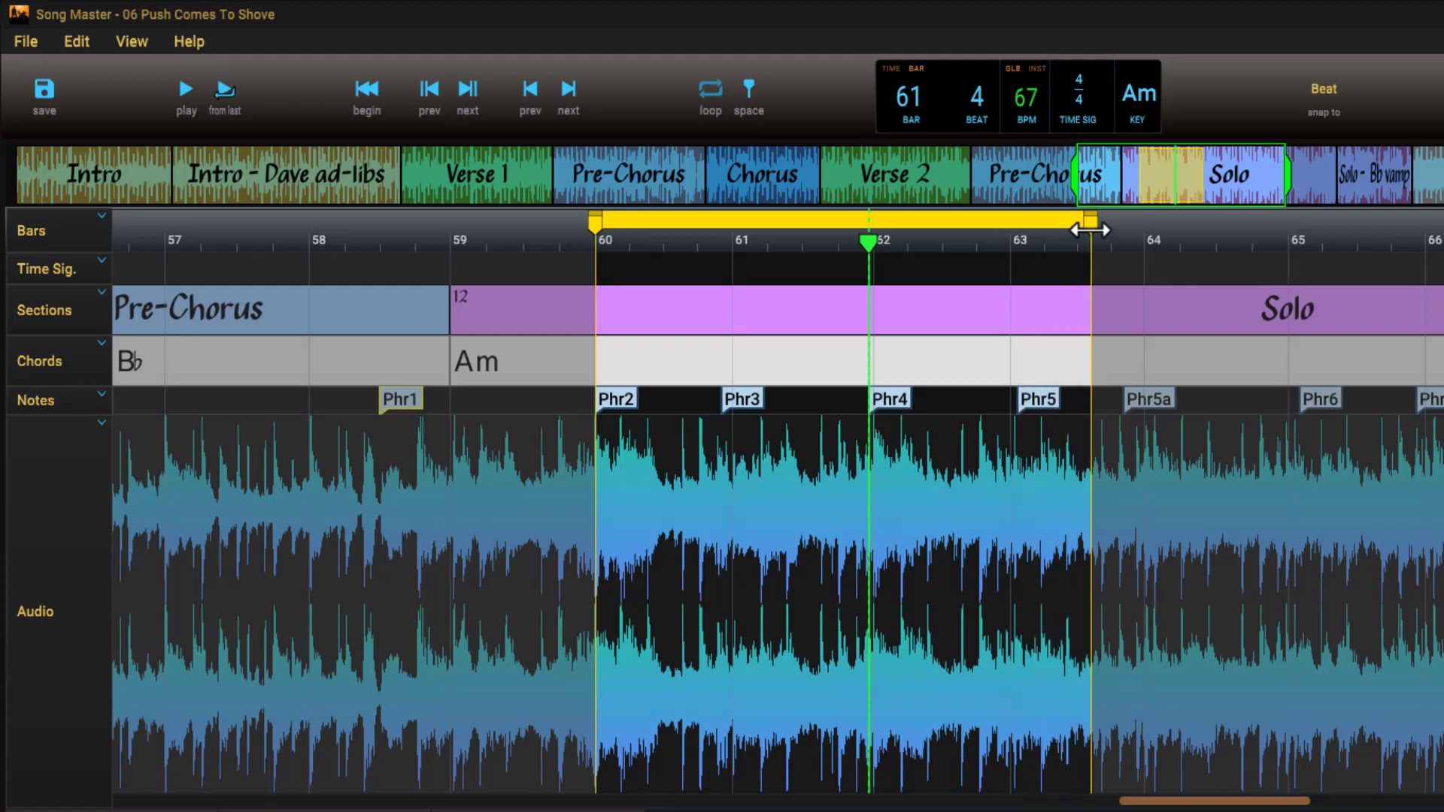
Move the whole loop later to start at bar 61, then toggle looping off and on with the loop button
click(967, 224)
drag(967, 224, 1124, 230)
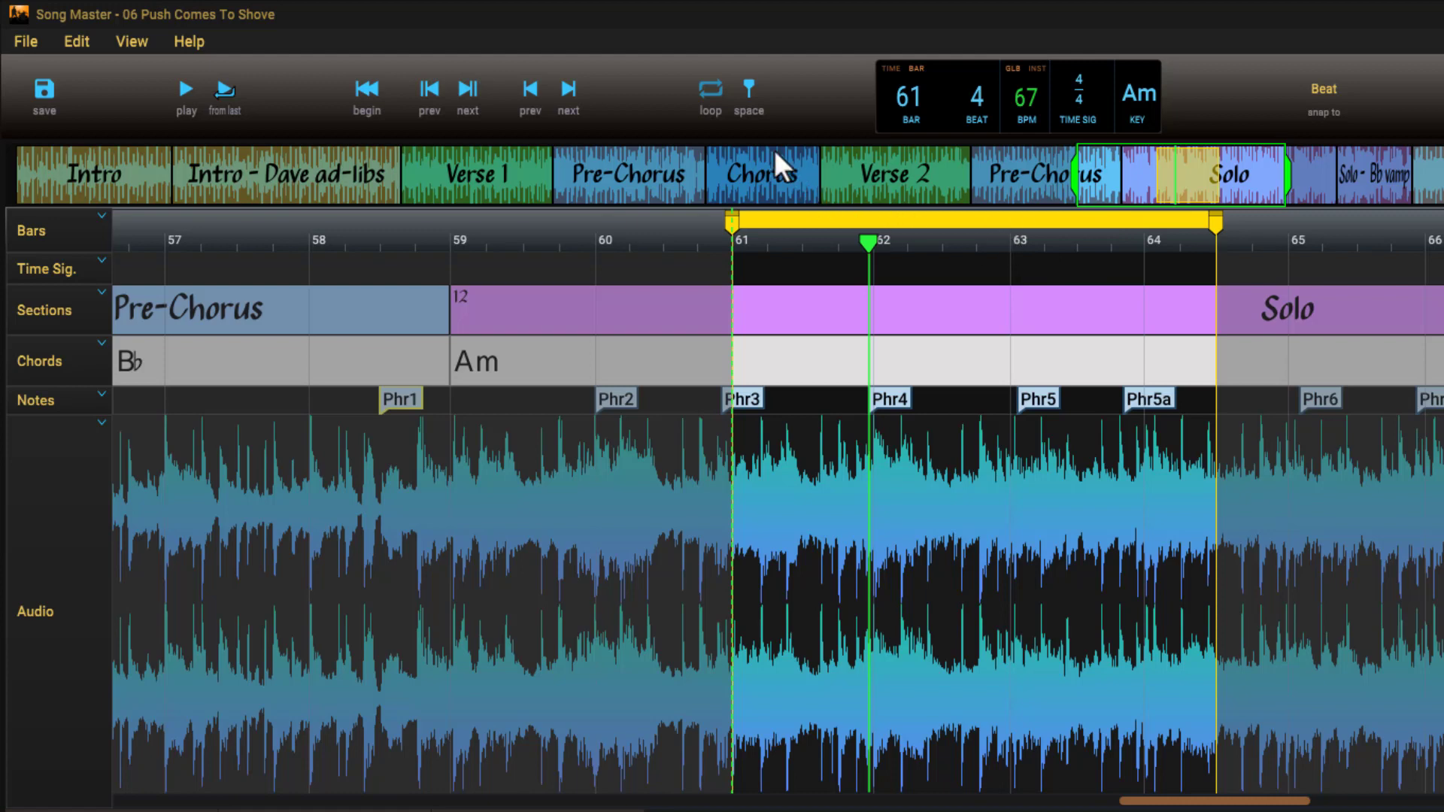
click(708, 104)
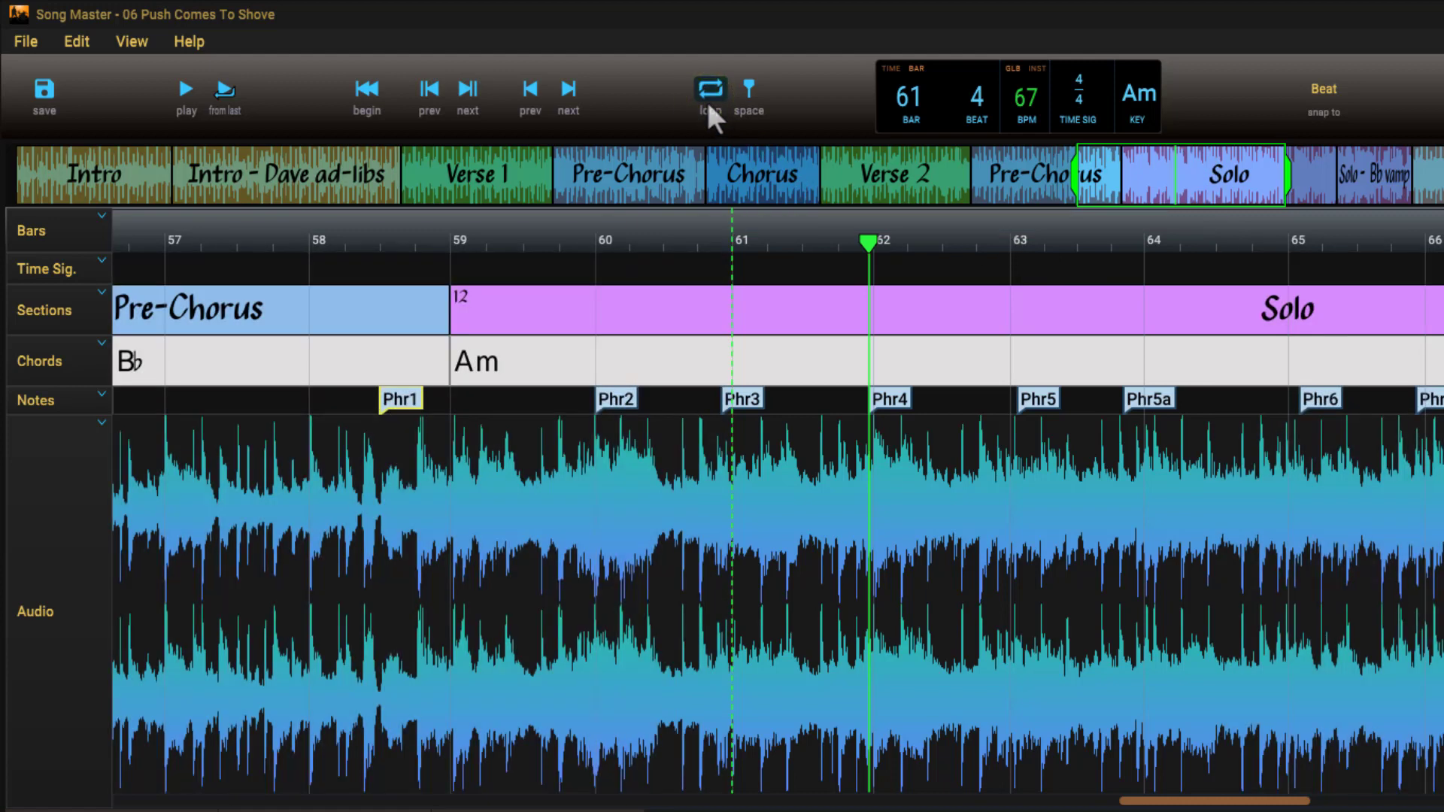
click(708, 104)
Toggle looping off and on with the L key, then clear the loop region
key(l)
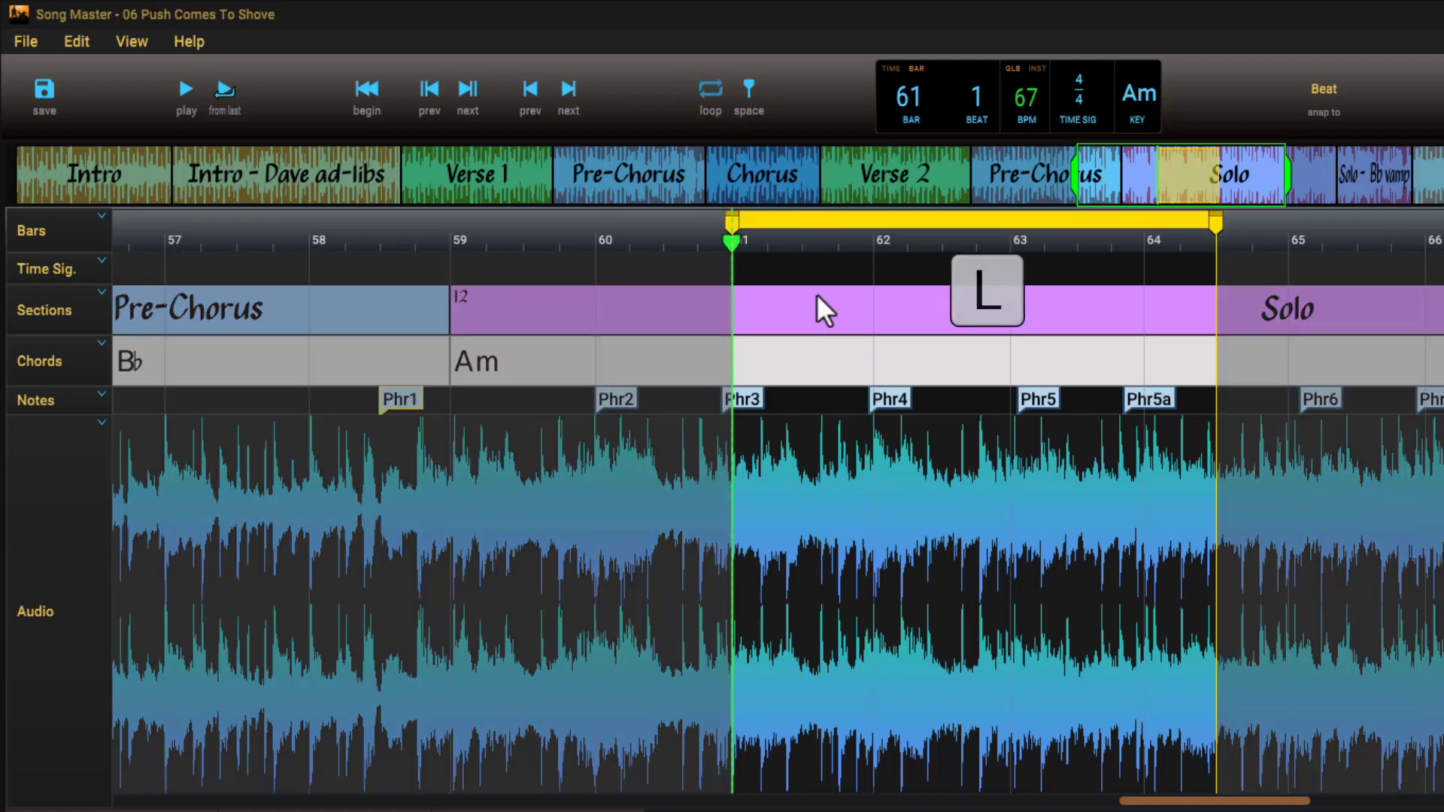
key(l)
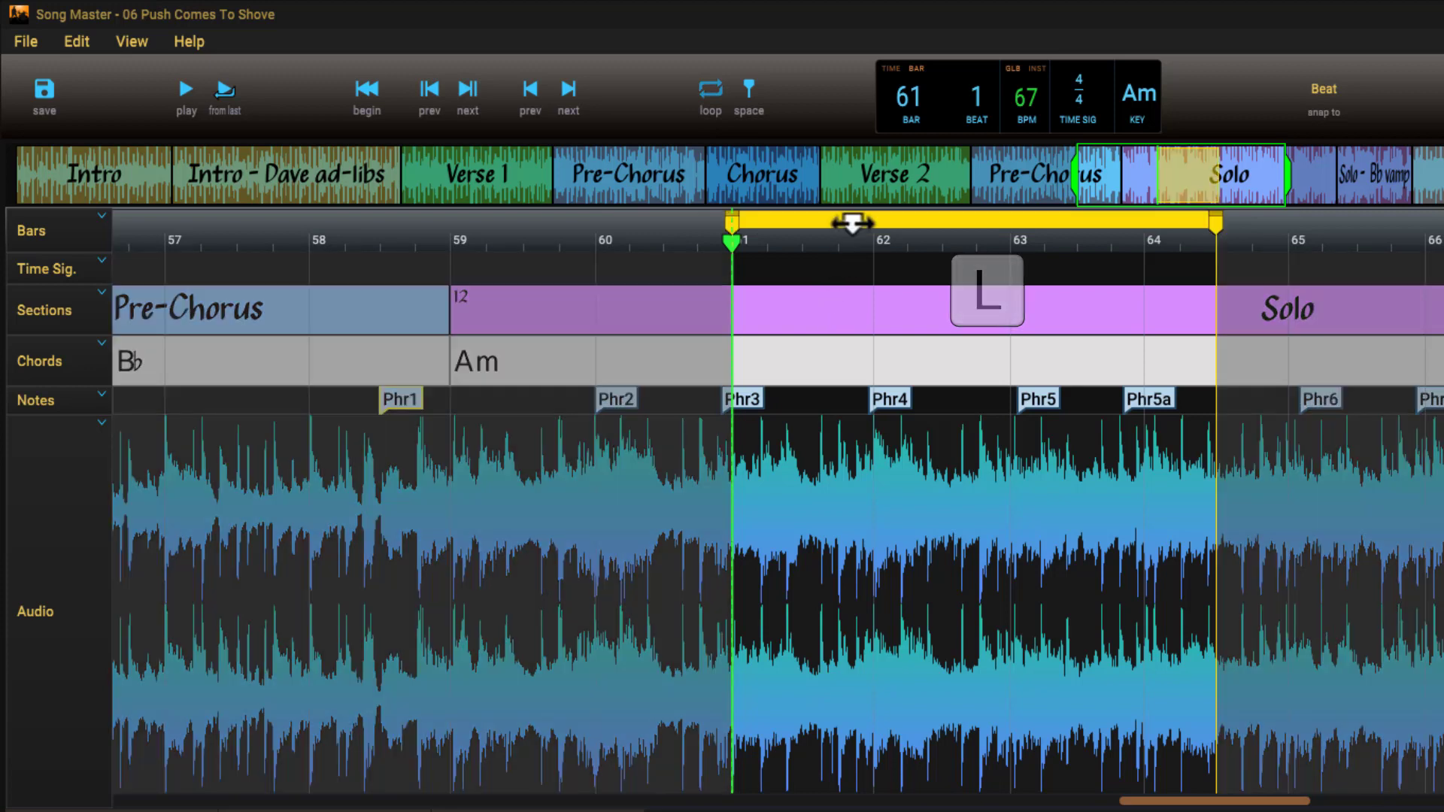
click(930, 224)
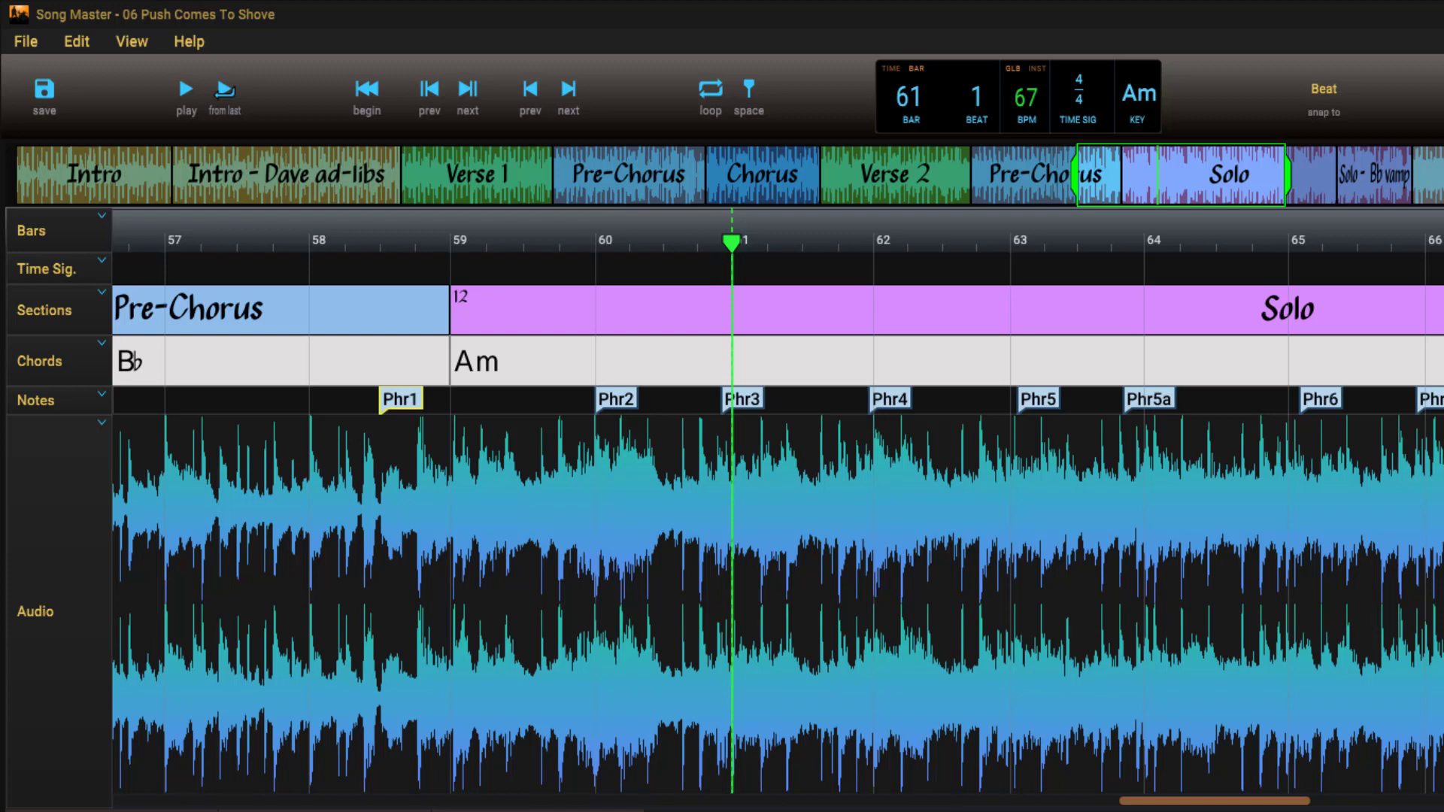
Loop bar 59 to 60 with a silent curtain to bar 61, and audition it
drag(450, 225, 604, 214)
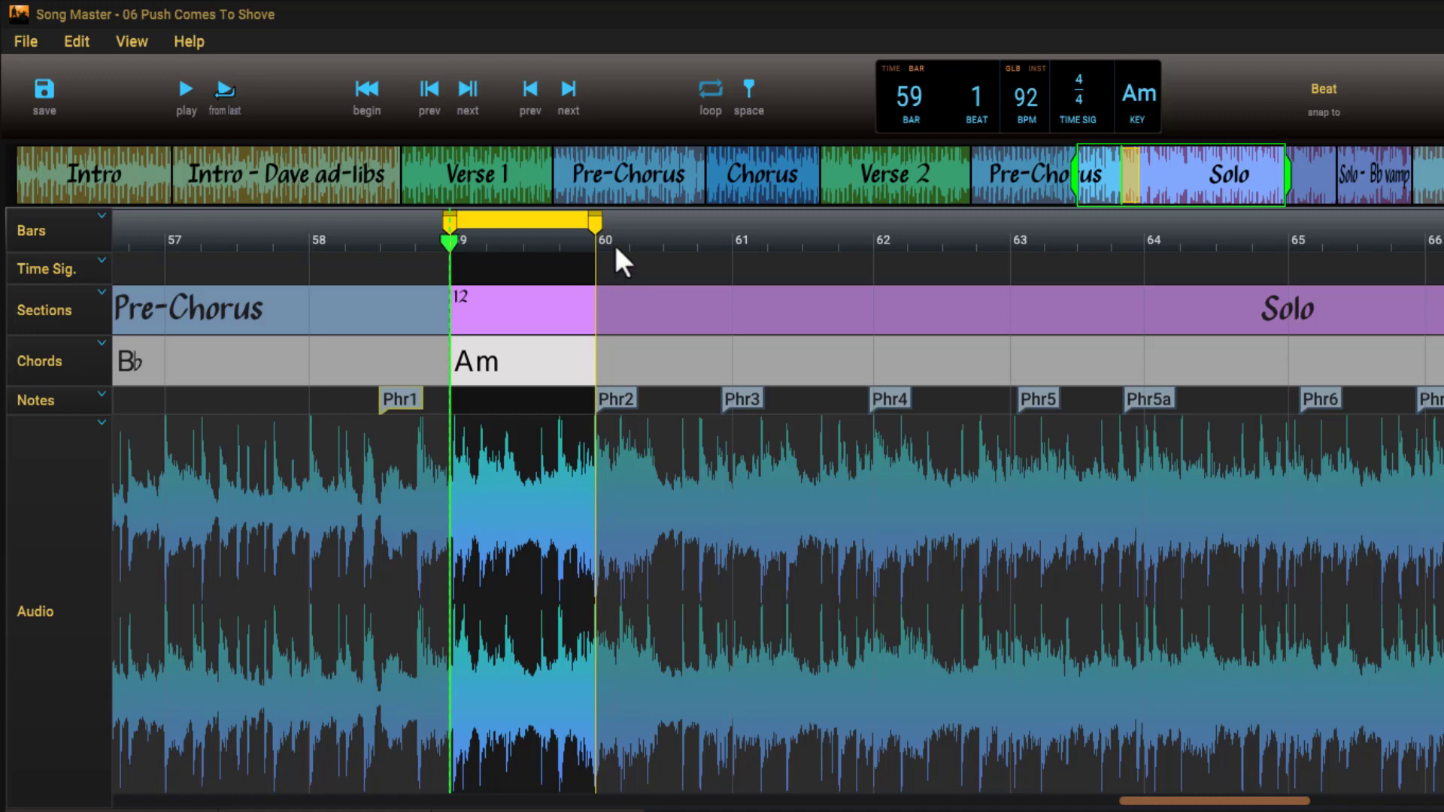
drag(596, 215, 741, 208)
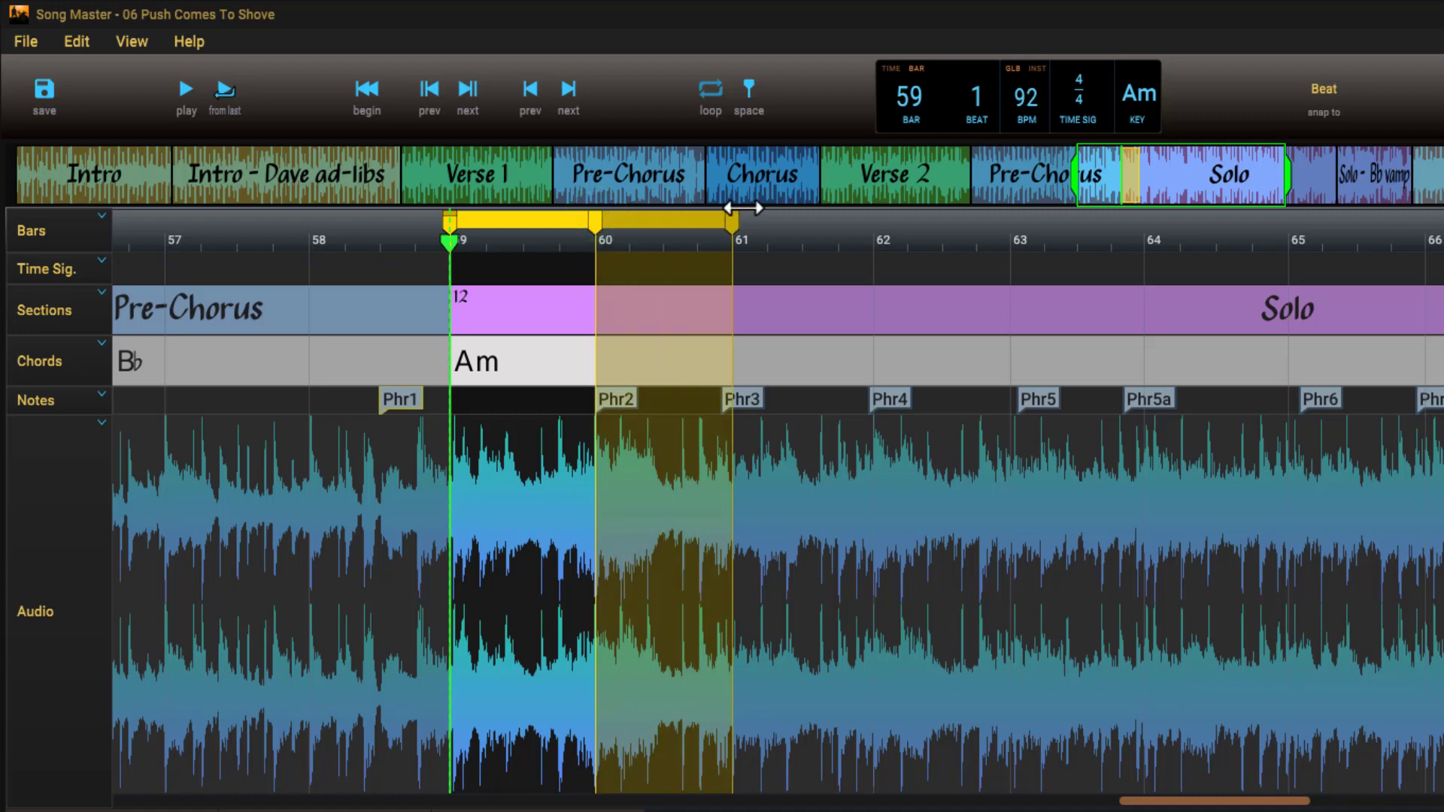
key(space)
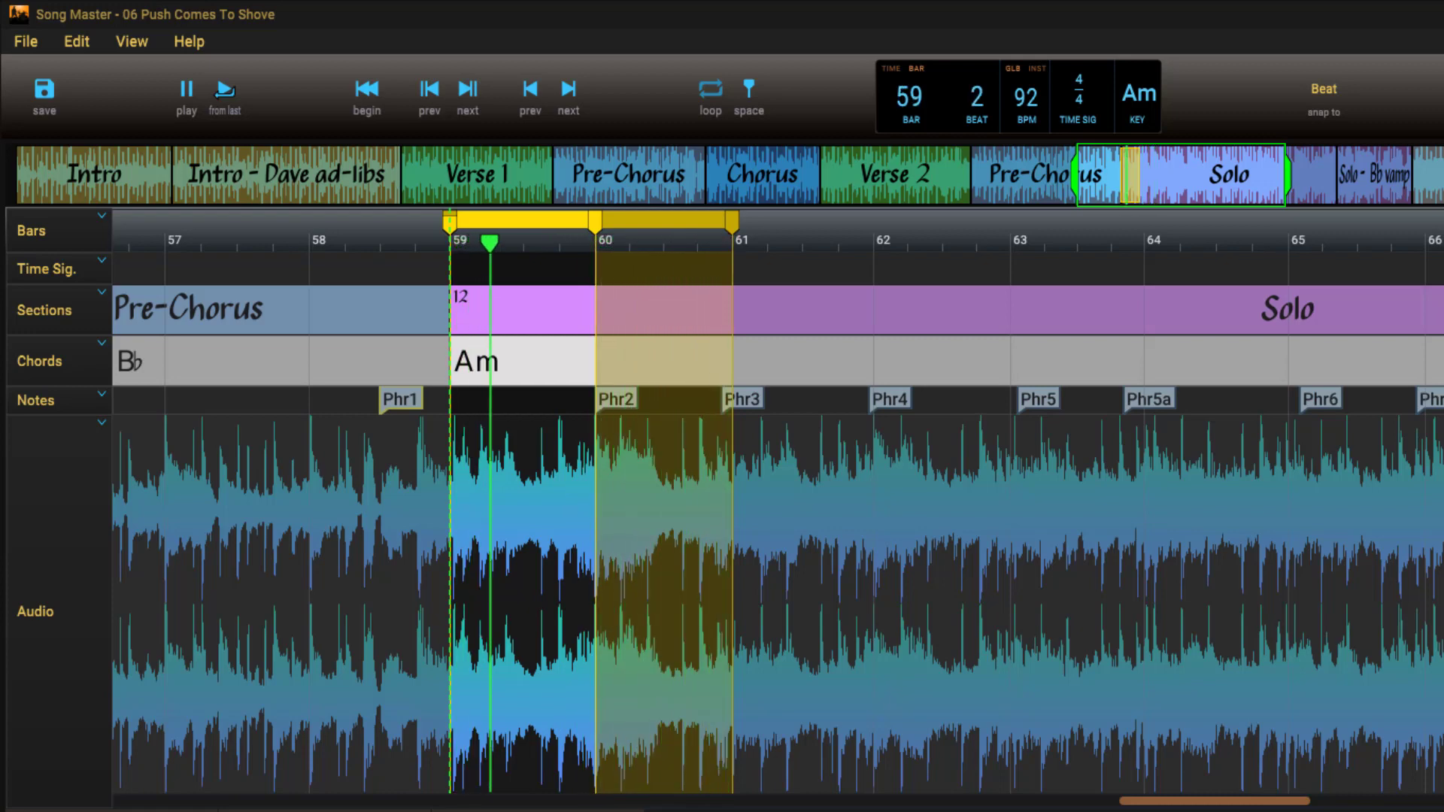
key(space)
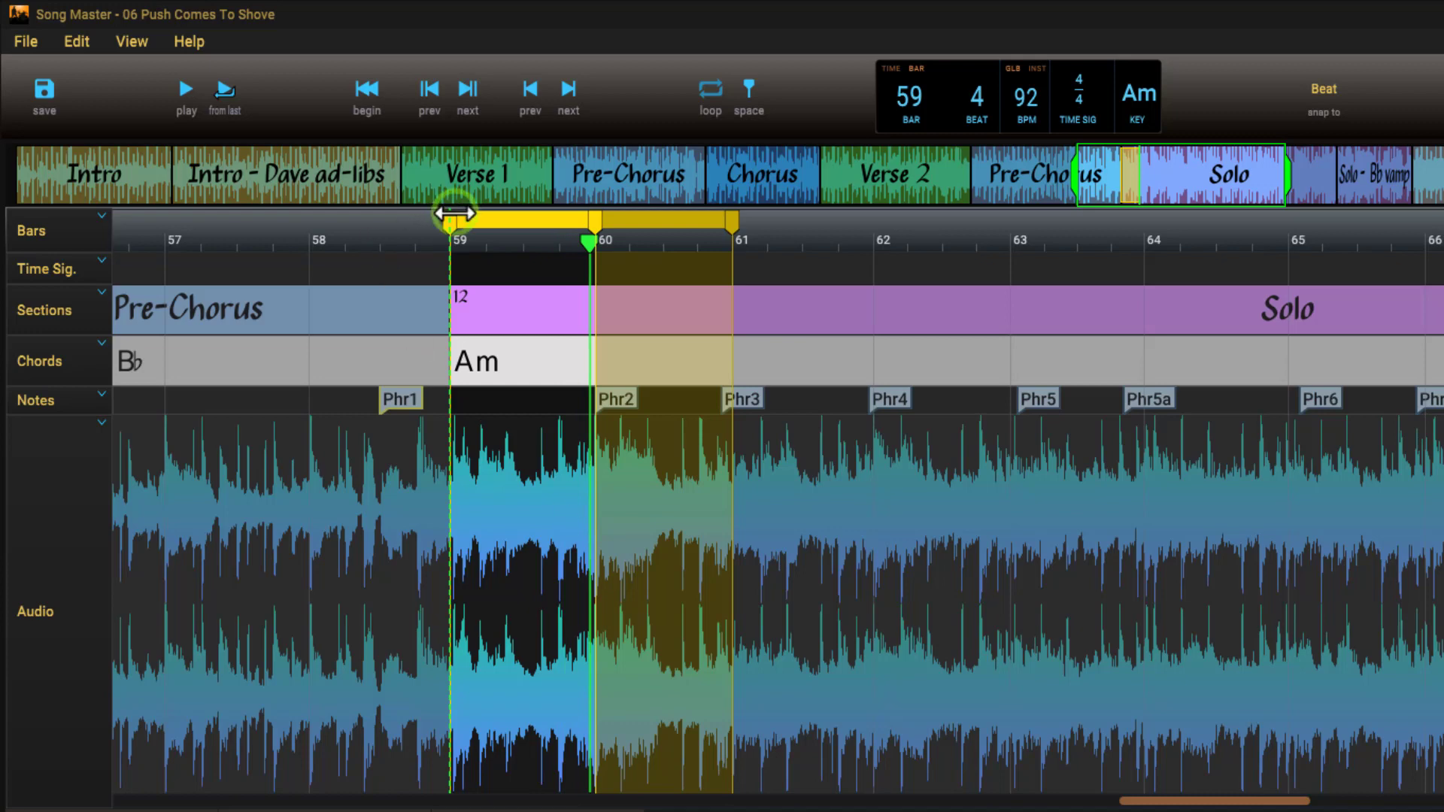
Shift-drag the loop start back to Phr1 for a silent lead-in, audition it, then clear the loop
key(shift)
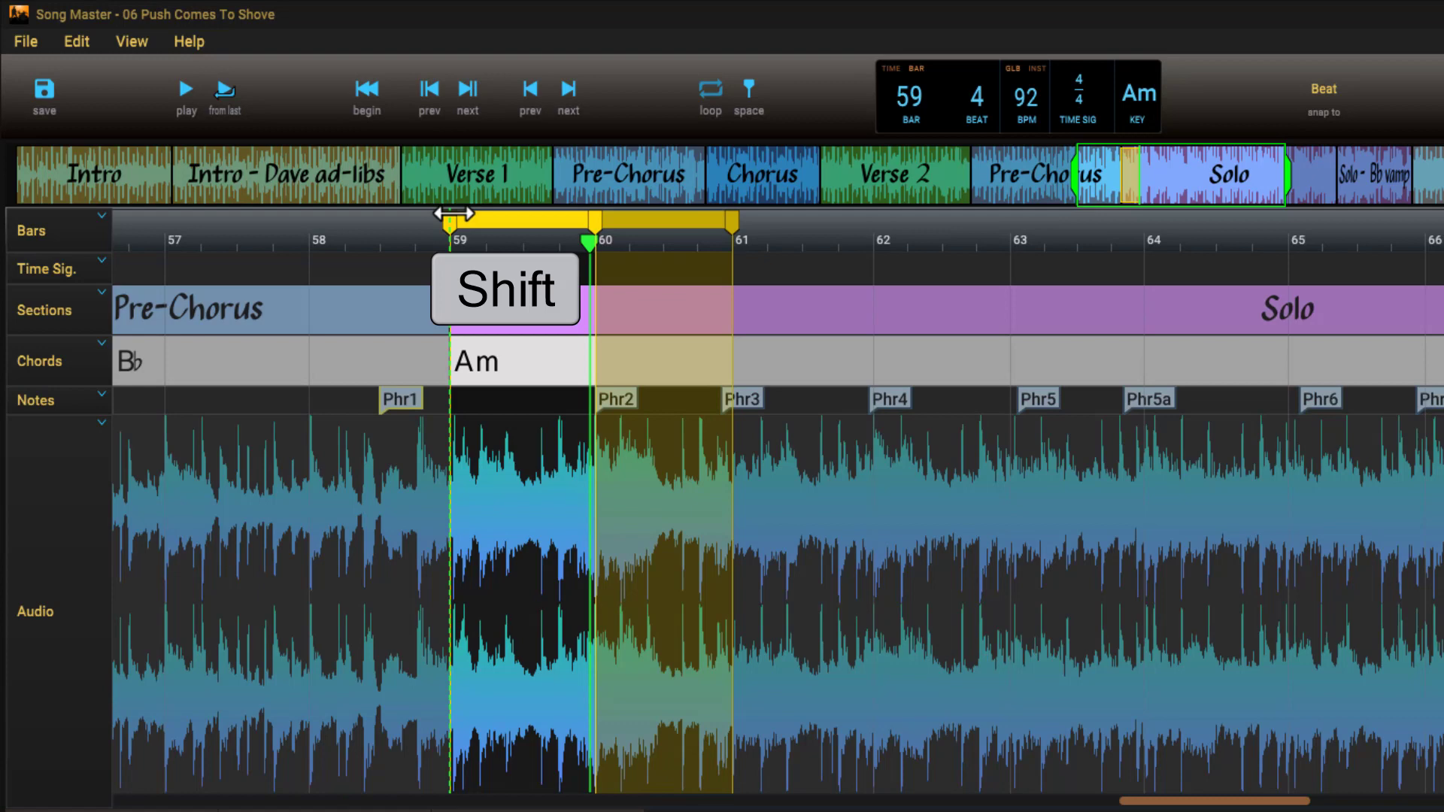
mouse_move(452, 224)
mouse_down()
mouse_move(380, 238)
mouse_move(325, 224)
mouse_up()
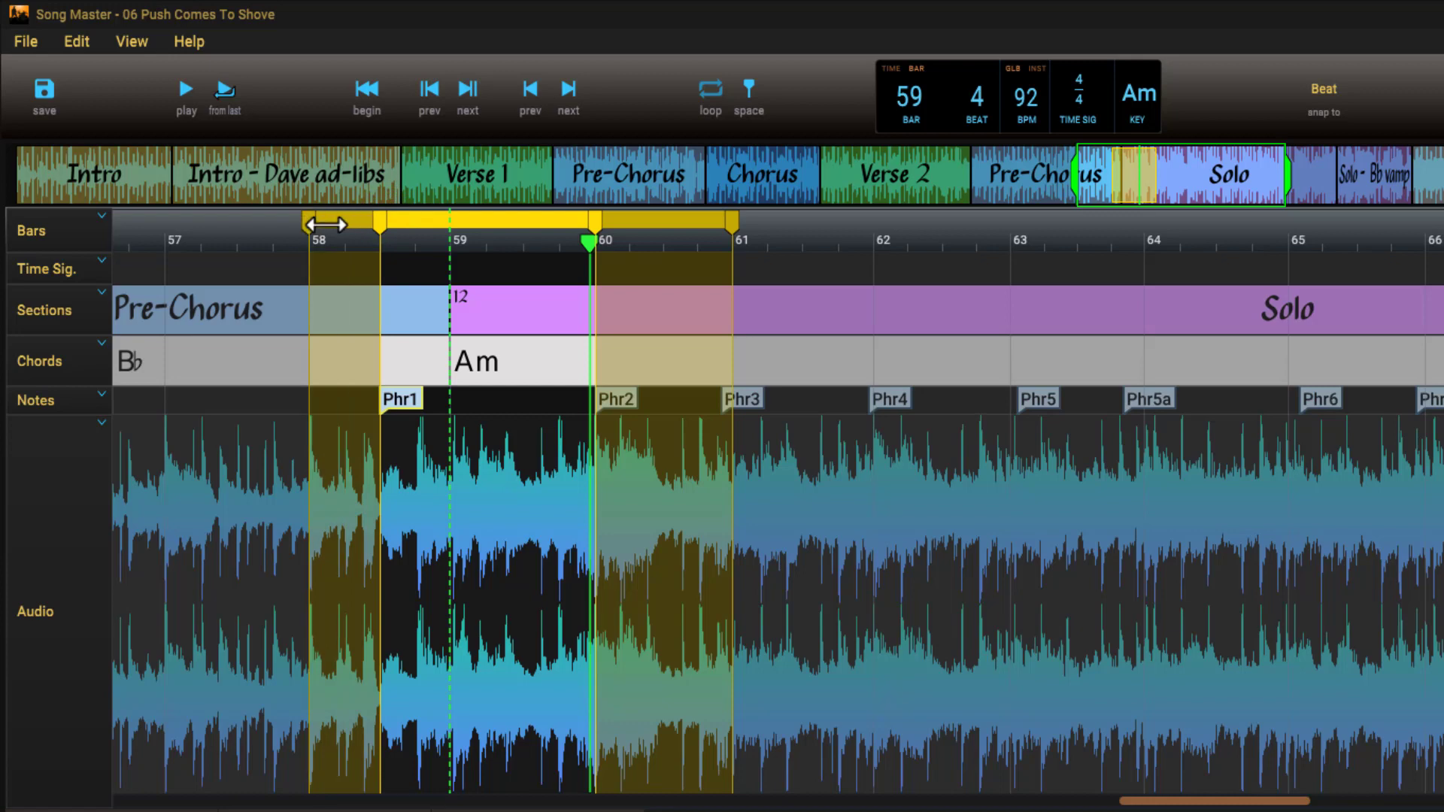
key(space)
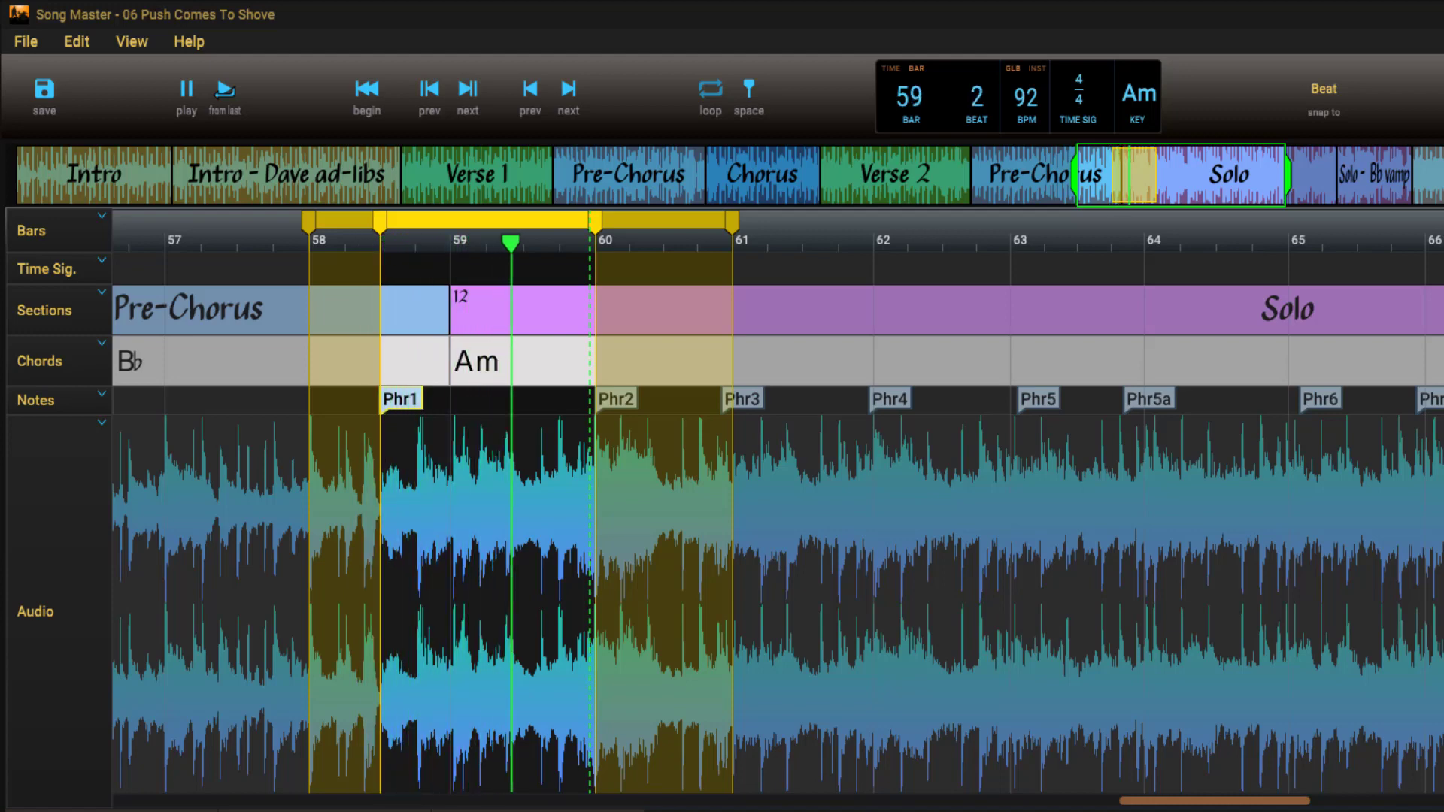
key(space)
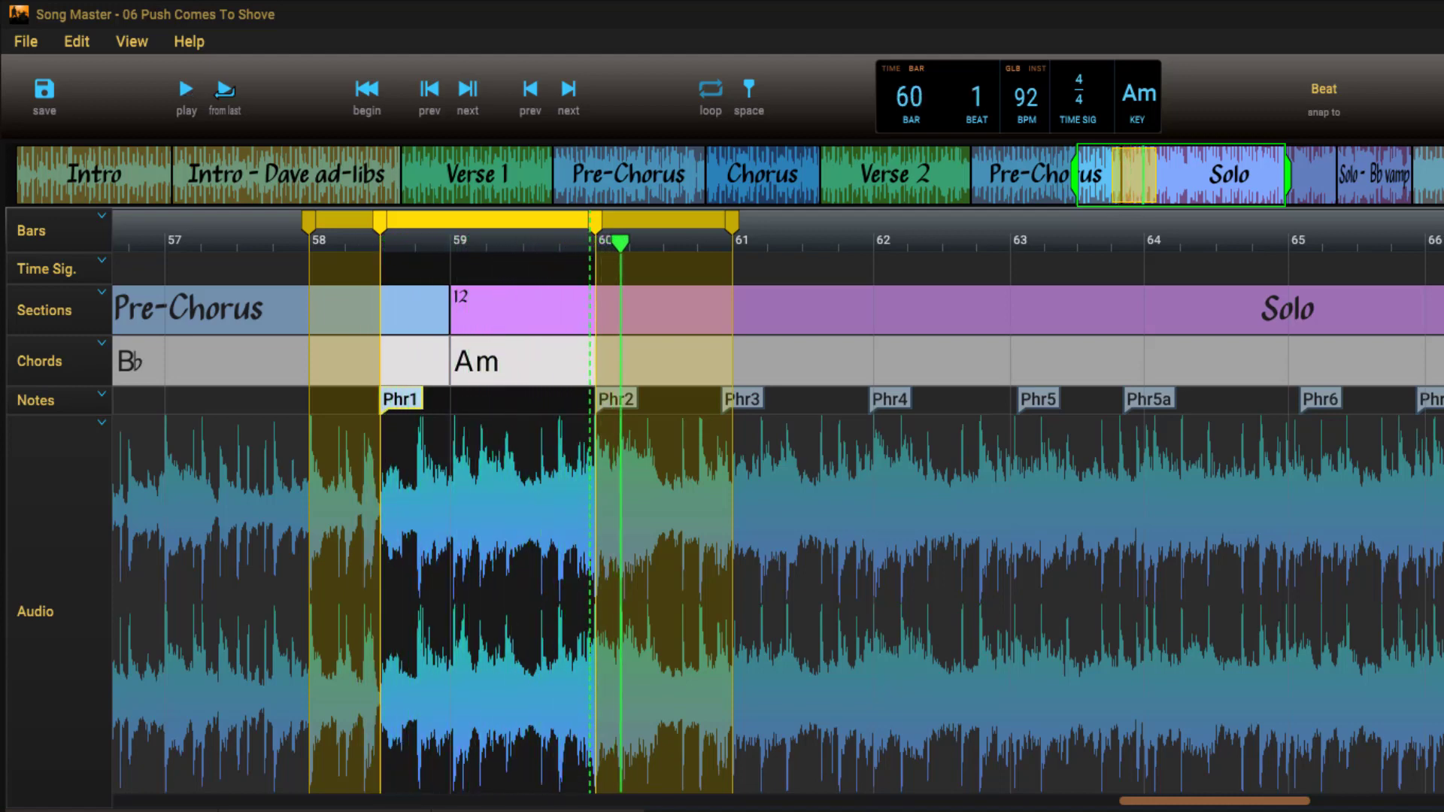
click(450, 602)
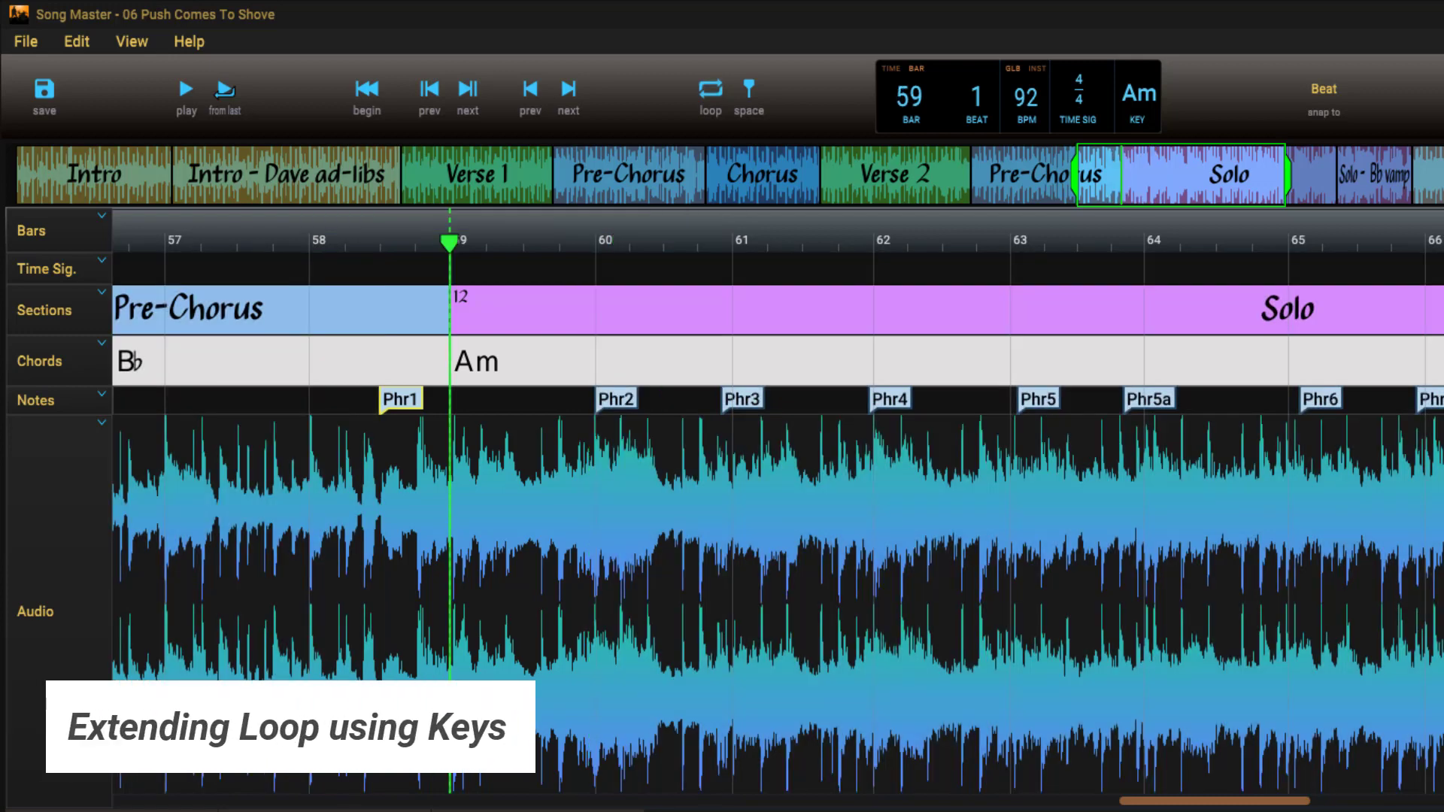
Loop Phr1 to Phr2, then extend the end to bar 61 (Shift+C) and the start to bar 57 (Shift+Z)
key(s)
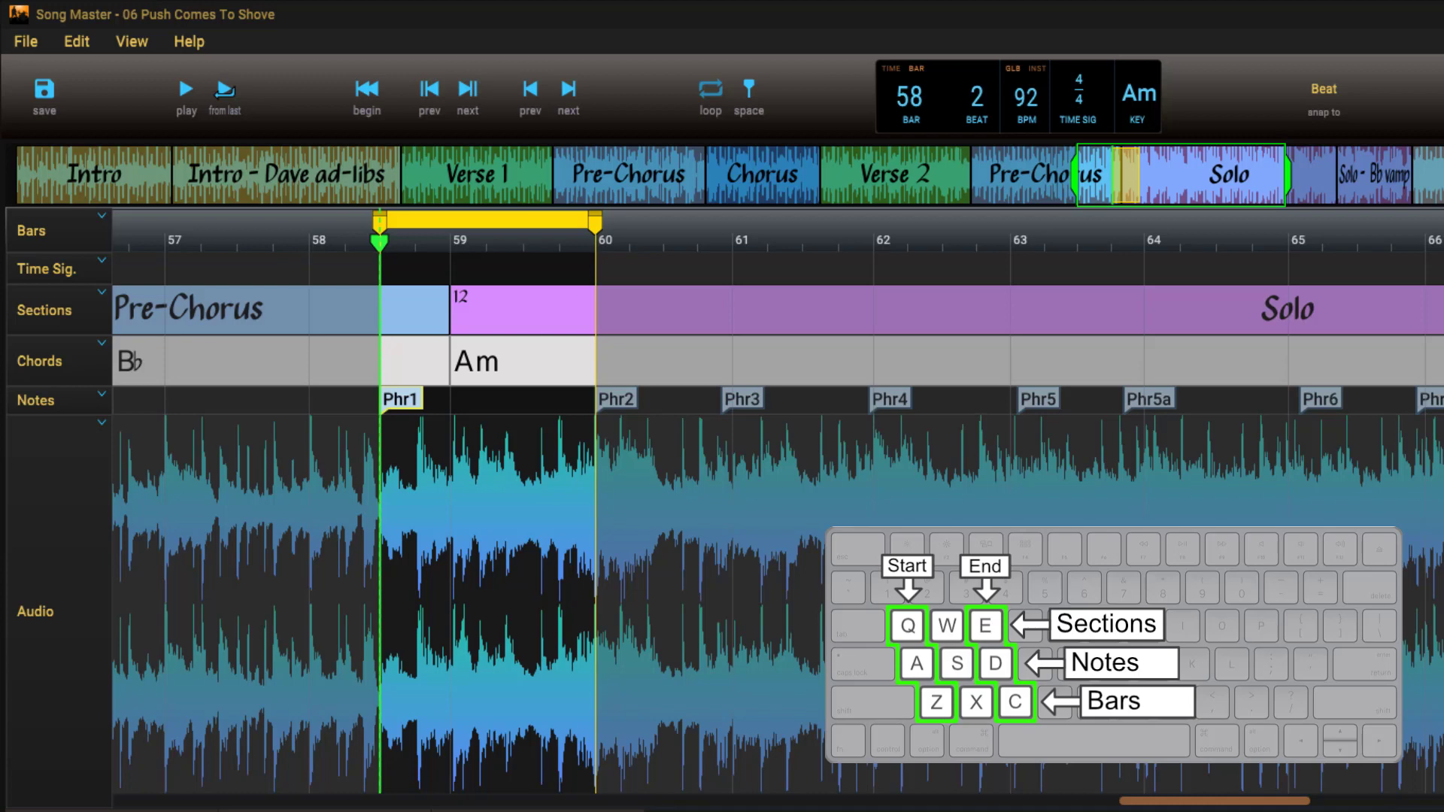
key(shift+c)
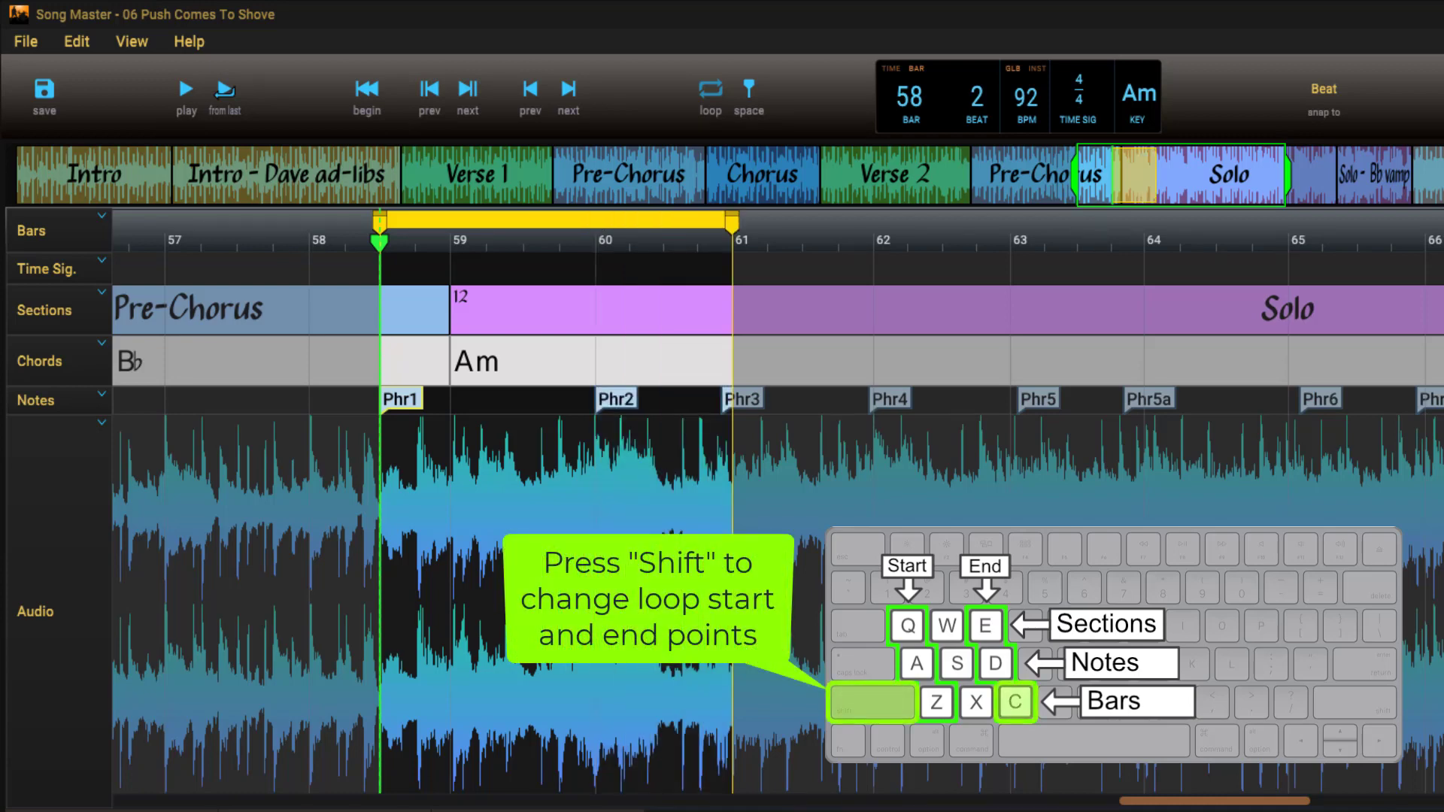
key(shift+z)
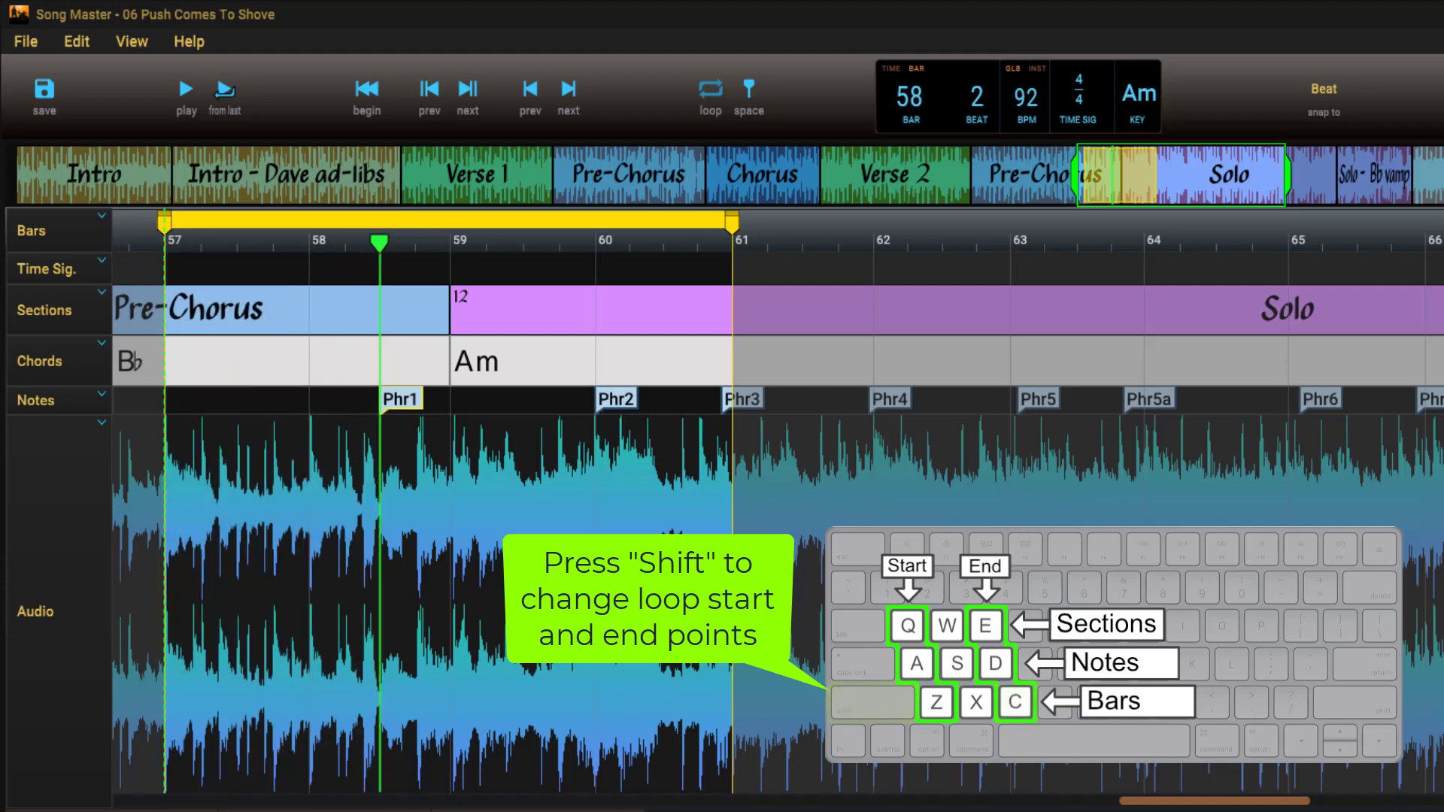